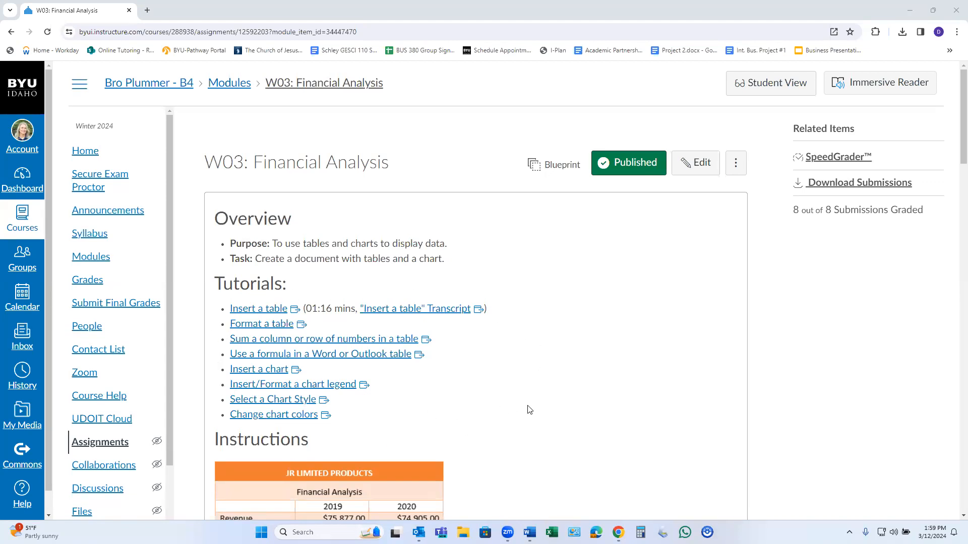
# Step: Read the Financial Analysis assignment's sample table and instructions, and switch to the blank Document1 in Word
pyautogui.scroll(-3, 594, 401)
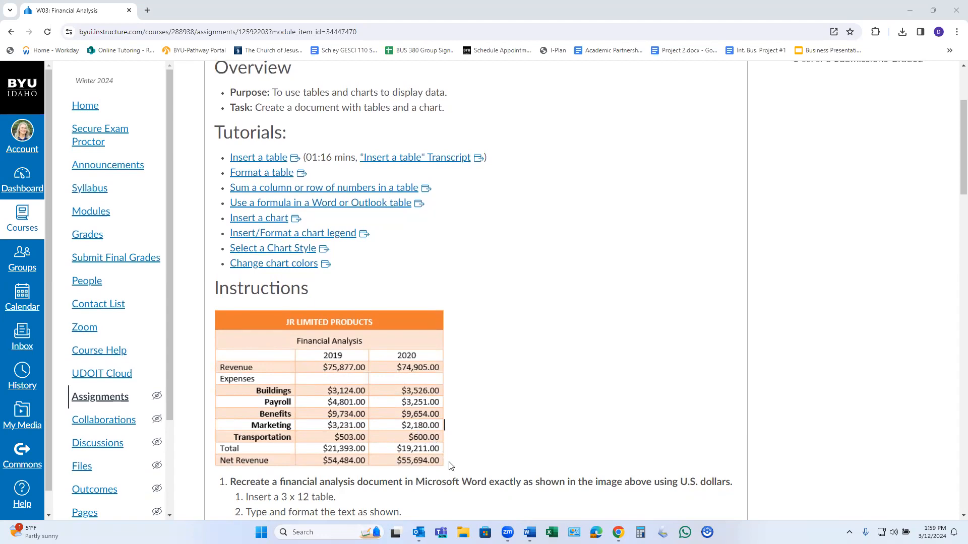
pyautogui.scroll(-1, 452, 467)
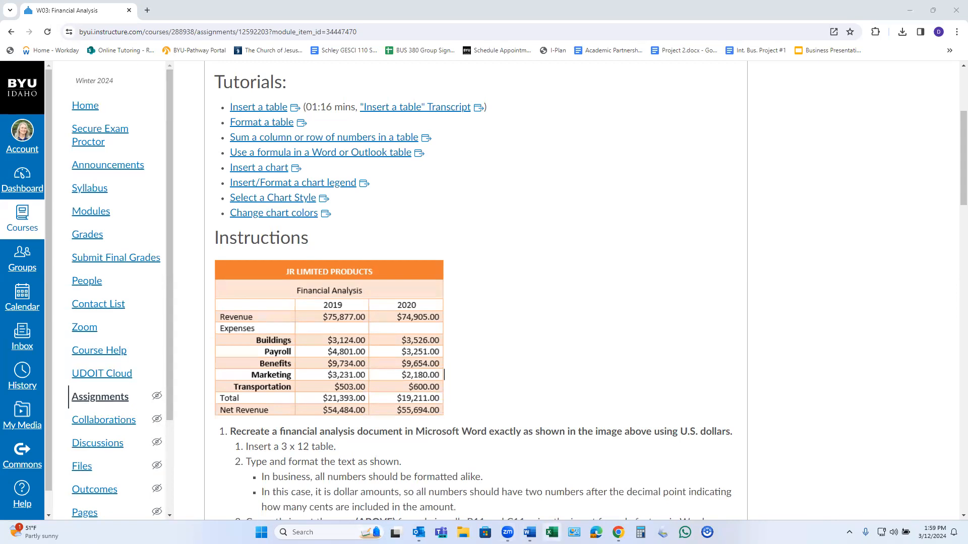
pyautogui.moveTo(529, 532)
pyautogui.click(587, 504)
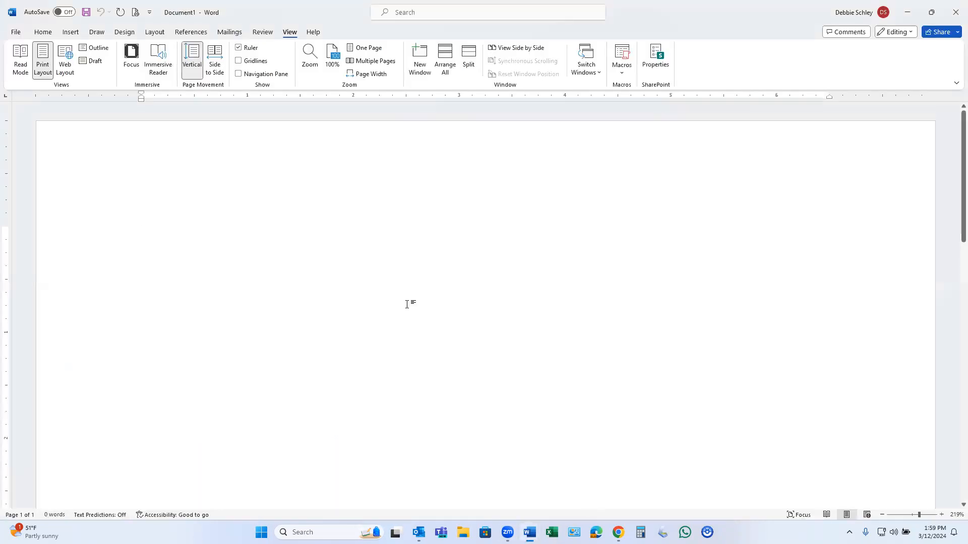
# Step: Insert a table with 3 columns and 12 rows into the blank document
pyautogui.click(71, 33)
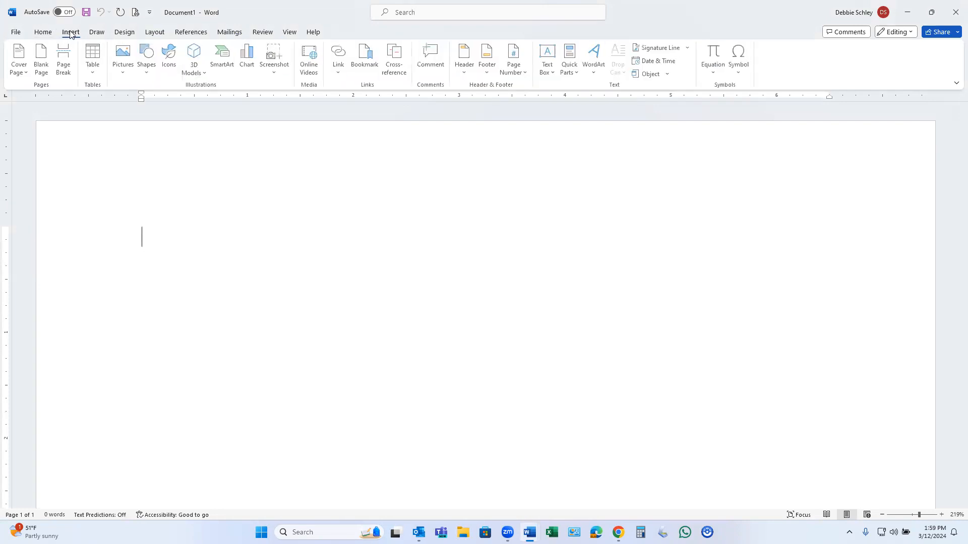
pyautogui.click(98, 76)
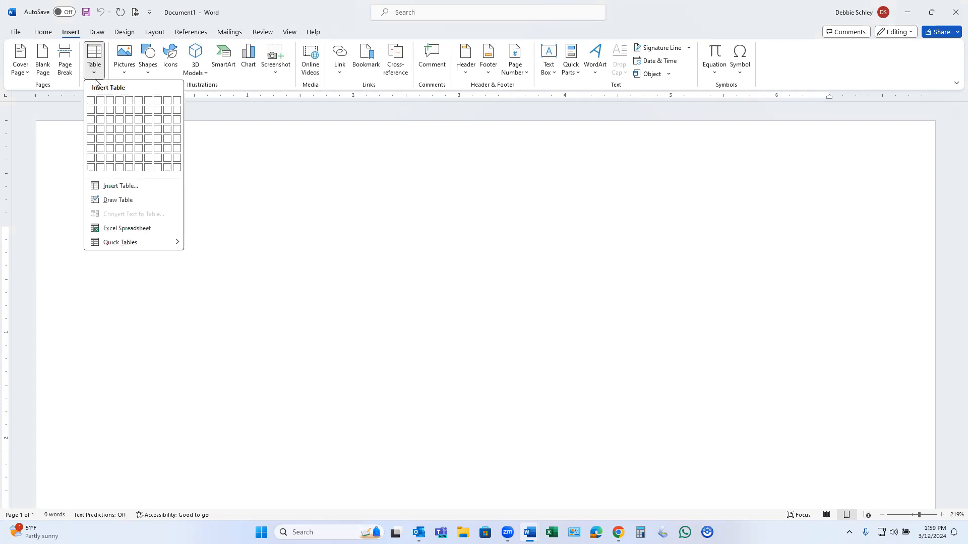
pyautogui.click(95, 76)
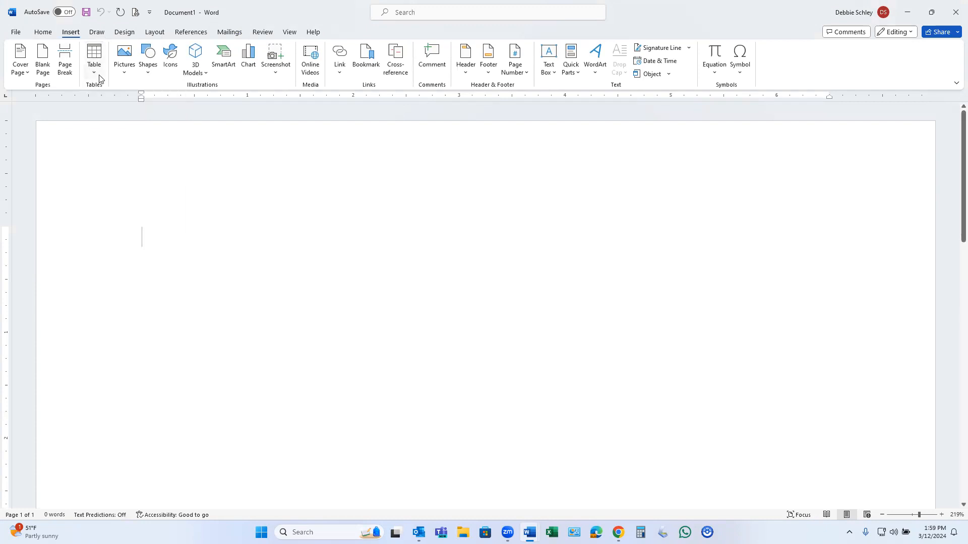
pyautogui.click(97, 58)
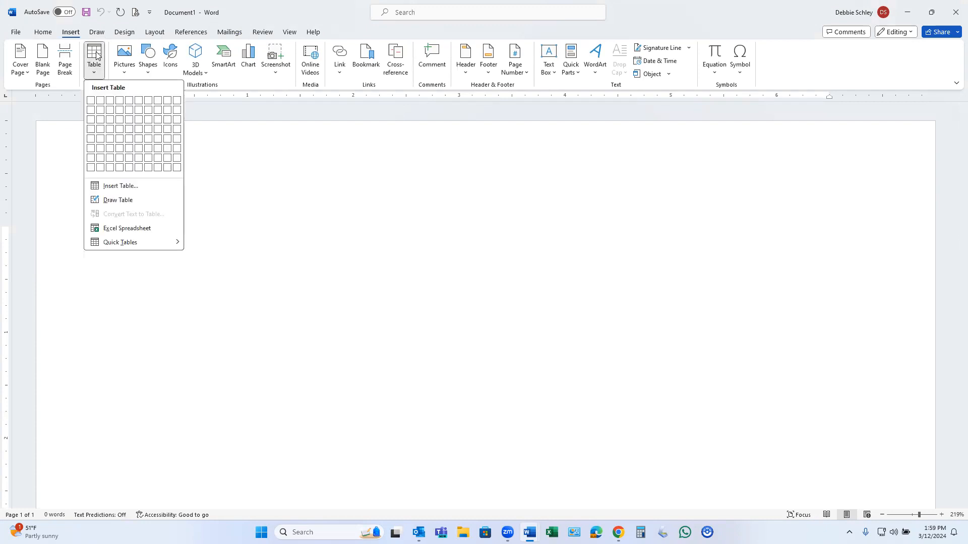
pyautogui.click(109, 186)
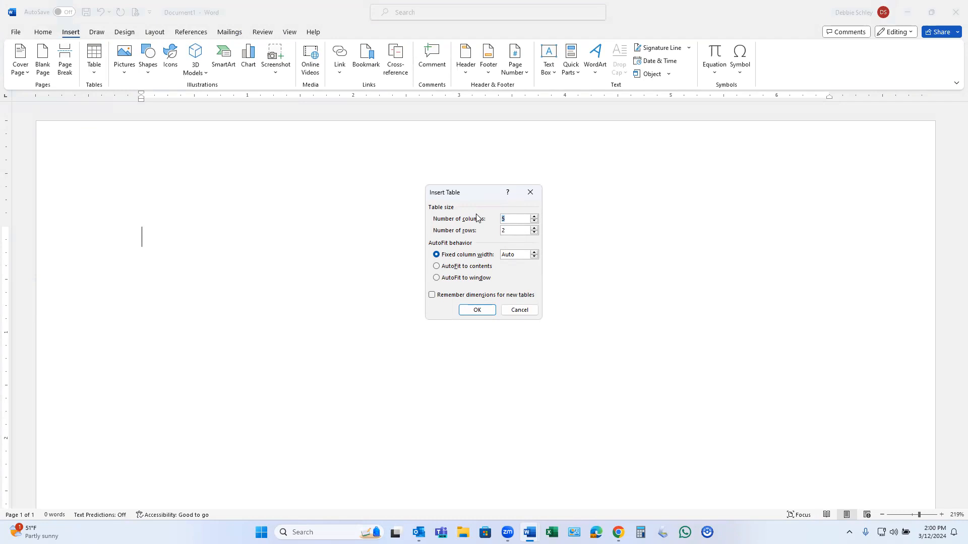
pyautogui.write('3')
pyautogui.doubleClick(508, 230)
pyautogui.write('1')
pyautogui.click(487, 309)
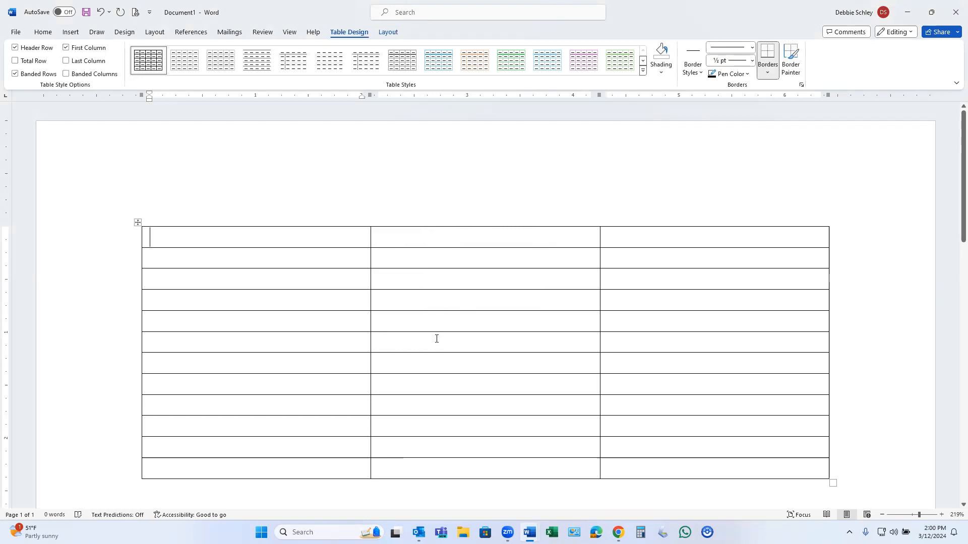
# Step: Check the sample JR Limited Products table on the assignment page in Chrome, and return to Document1 in Word
pyautogui.moveTo(529, 532)
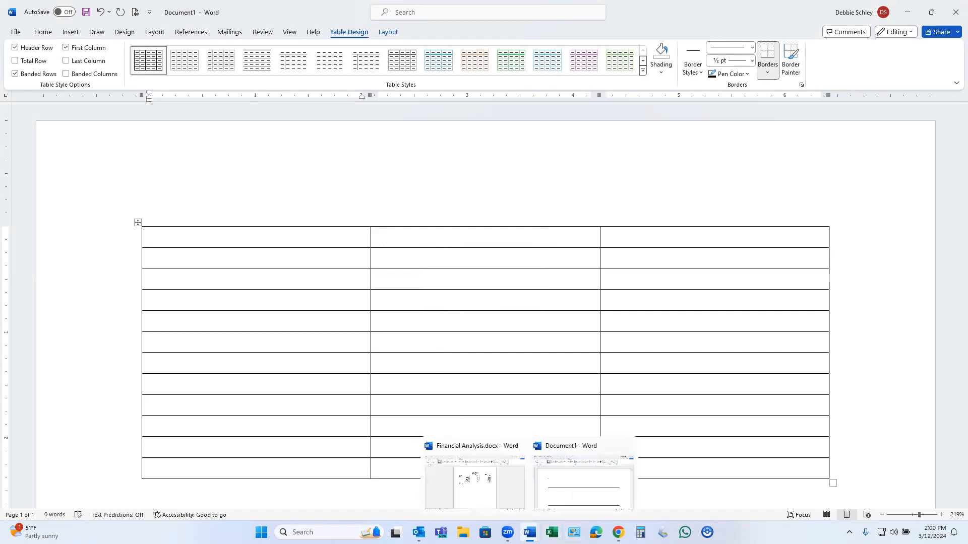
pyautogui.moveTo(618, 532)
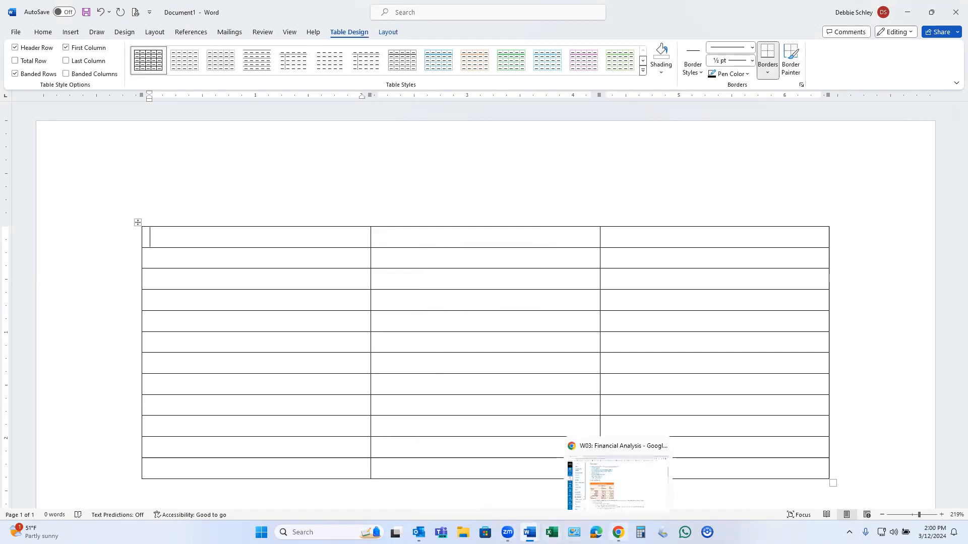
pyautogui.click(636, 496)
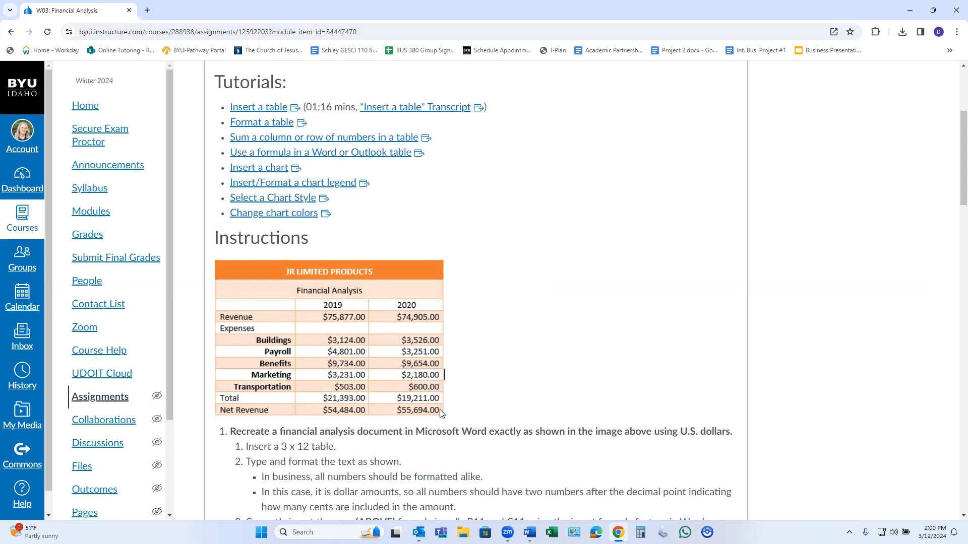
pyautogui.moveTo(529, 532)
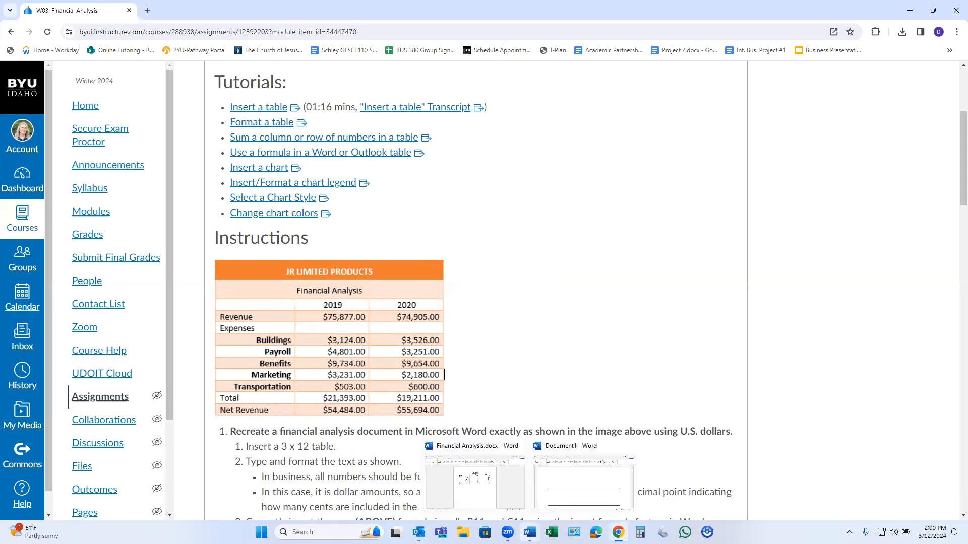
pyautogui.click(570, 485)
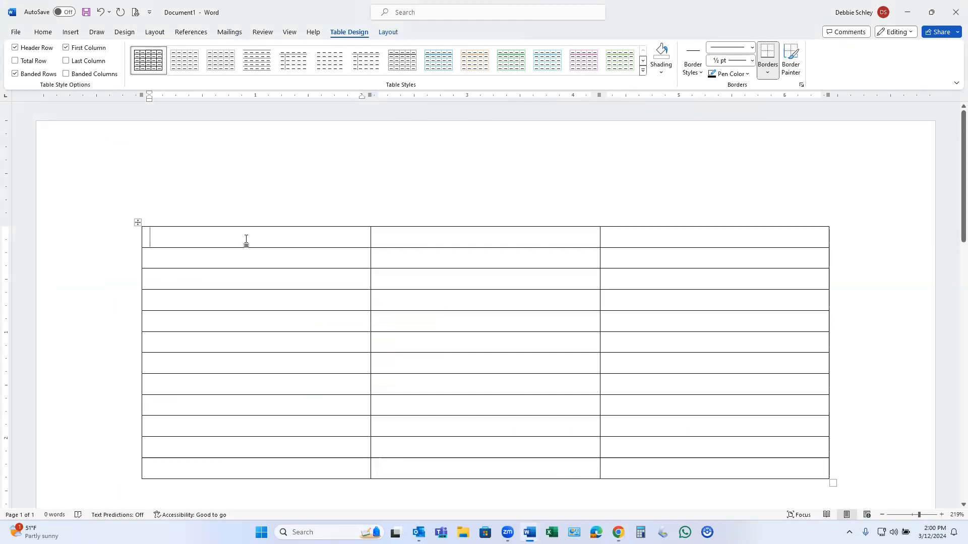
# Step: Merge the three cells of the table's first row into one, and do the same for the second row
pyautogui.moveTo(346, 239); pyautogui.dragTo(657, 235)
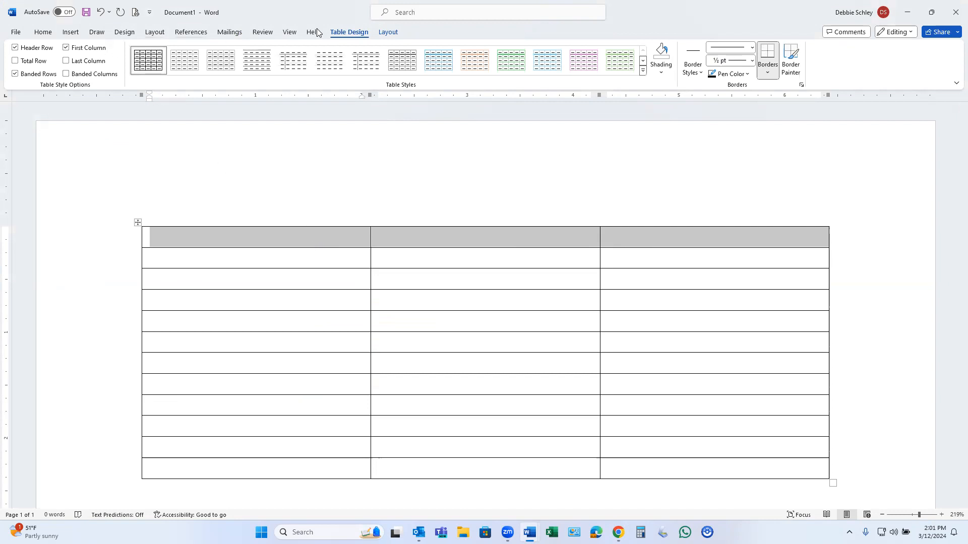
pyautogui.click(388, 32)
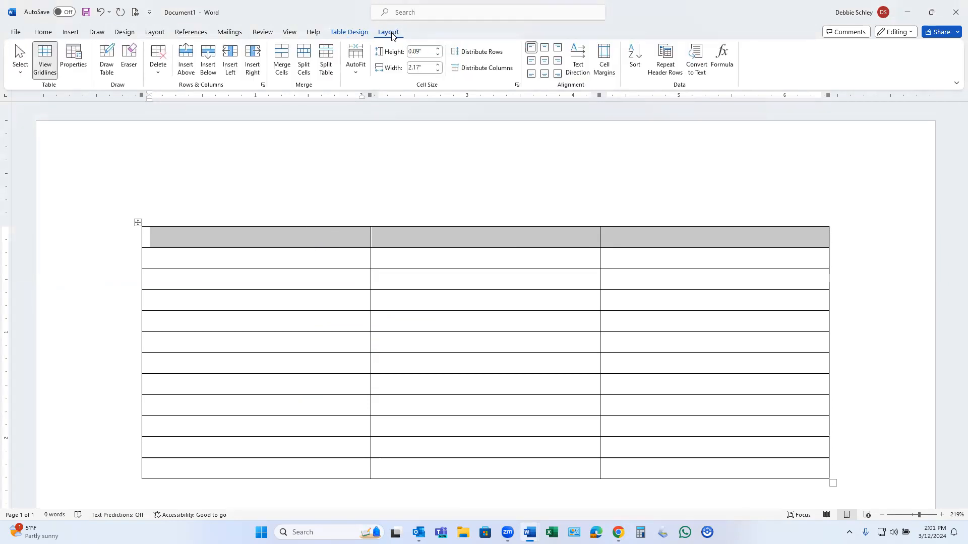
pyautogui.click(281, 67)
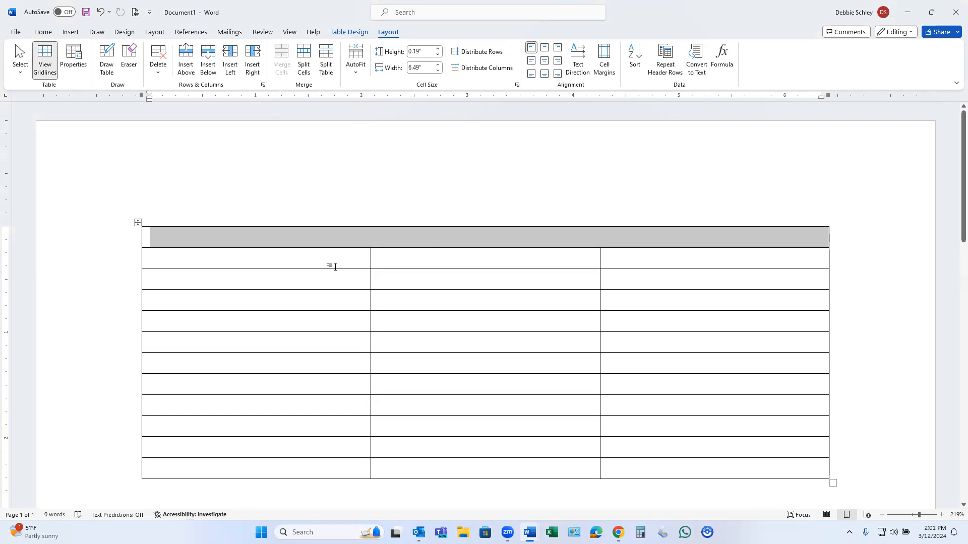
pyautogui.click(327, 264)
pyautogui.moveTo(285, 259); pyautogui.dragTo(660, 260)
pyautogui.click(281, 61)
# Step: Center the text alignment of the merged second row and the merged first row
pyautogui.click(430, 255)
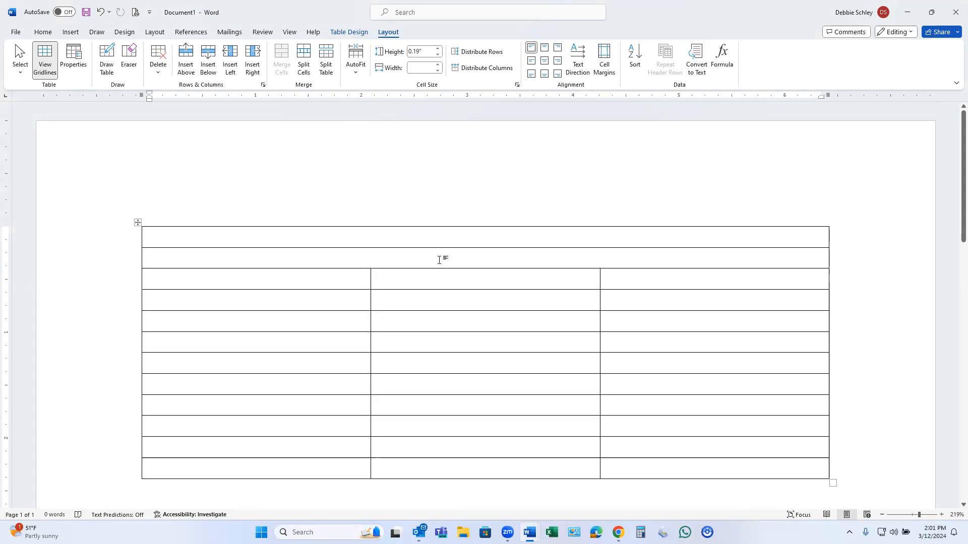
pyautogui.click(43, 32)
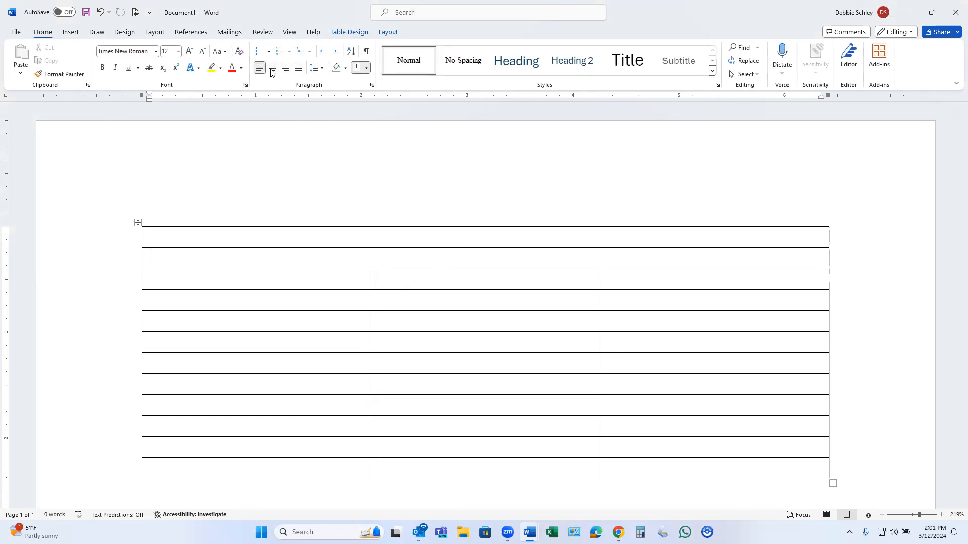
pyautogui.click(272, 67)
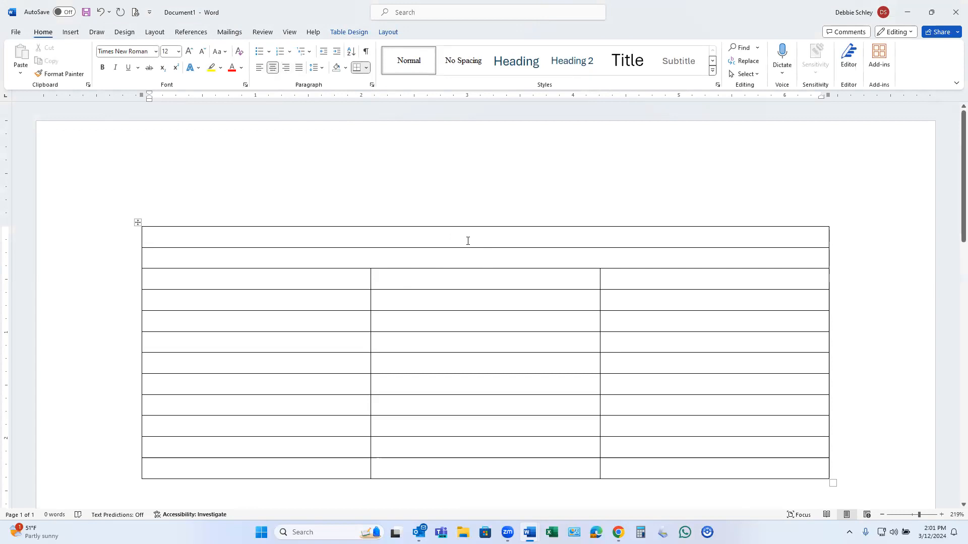
pyautogui.click(486, 240)
pyautogui.click(272, 67)
# Step: Minimize Document1, switch to the Financial Analysis.docx document in Word and zoom it to page width
pyautogui.click(908, 12)
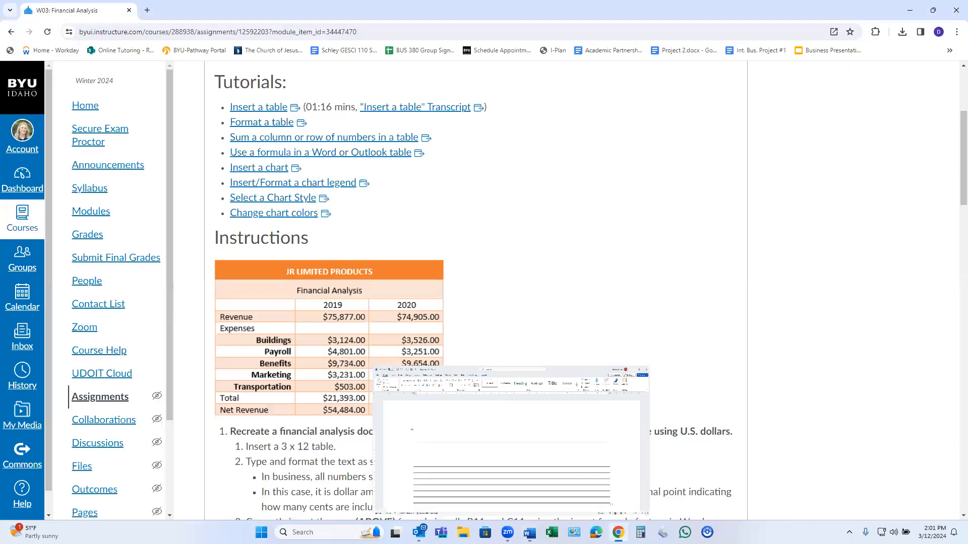
pyautogui.moveTo(529, 532)
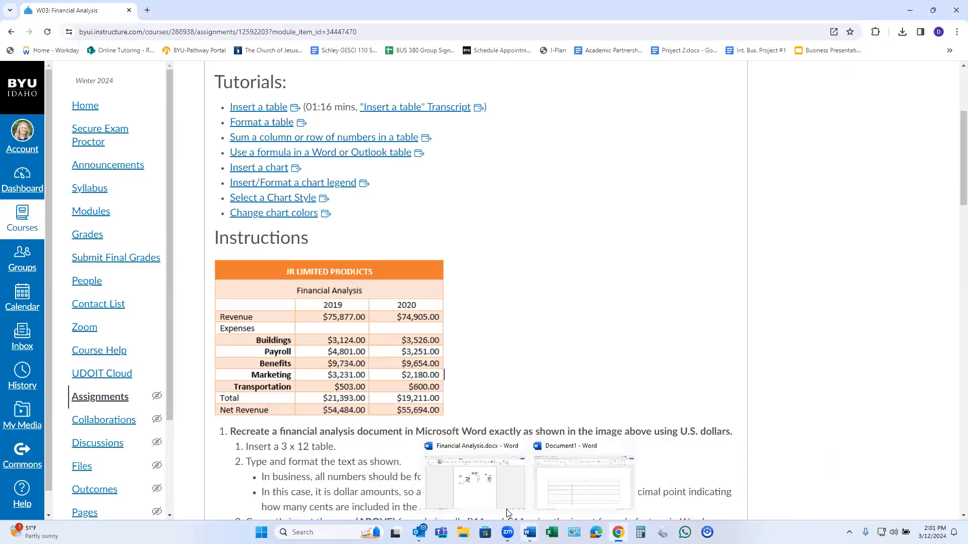
pyautogui.click(506, 493)
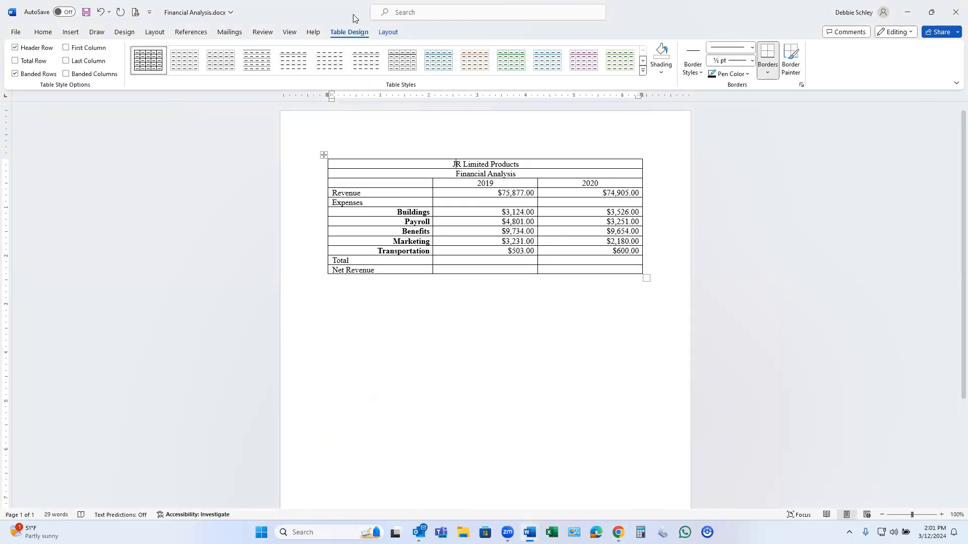
pyautogui.click(290, 31)
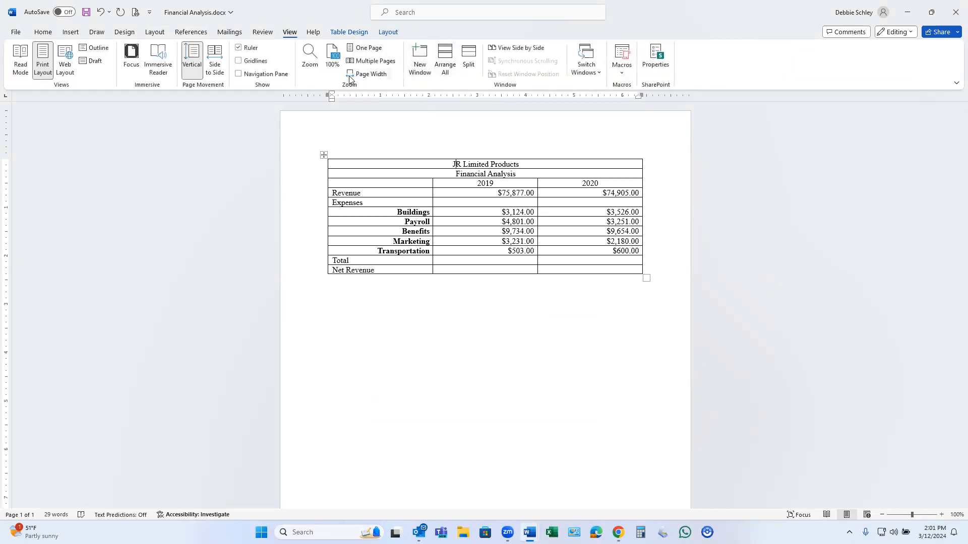
pyautogui.click(367, 74)
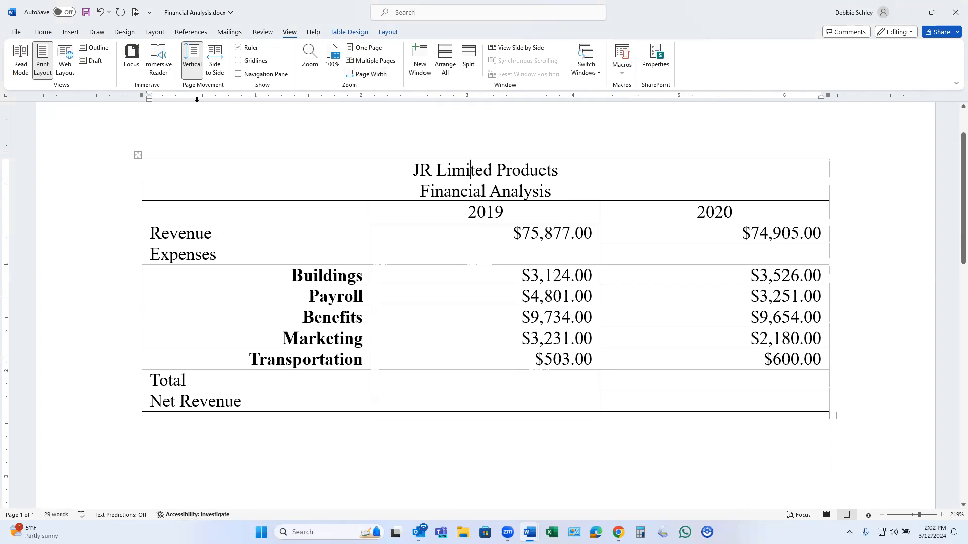
# Step: Examine the paragraph alignment of the title rows, year headings, Revenue and Buildings labels, and the 2019 revenue amount
pyautogui.click(43, 32)
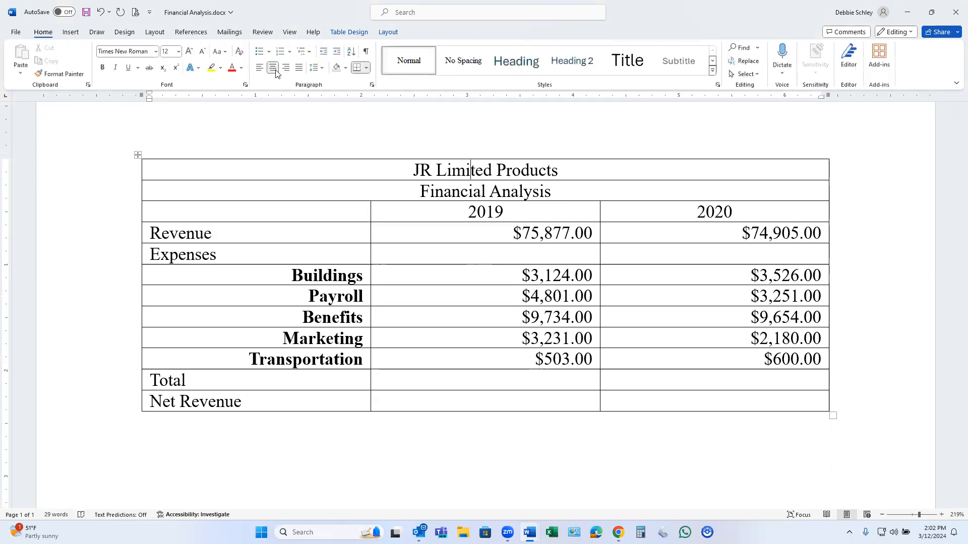
pyautogui.click(483, 192)
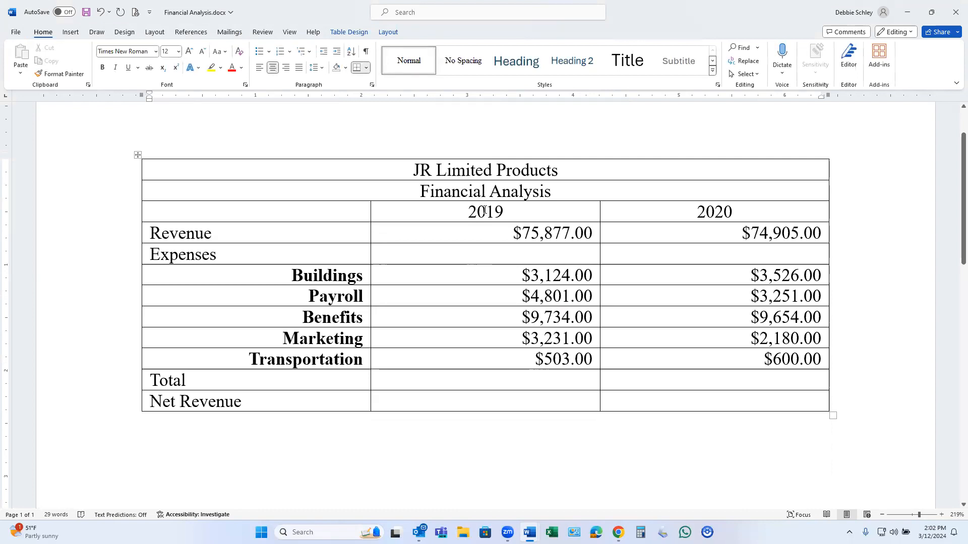
pyautogui.click(490, 212)
pyautogui.click(724, 212)
pyautogui.click(194, 236)
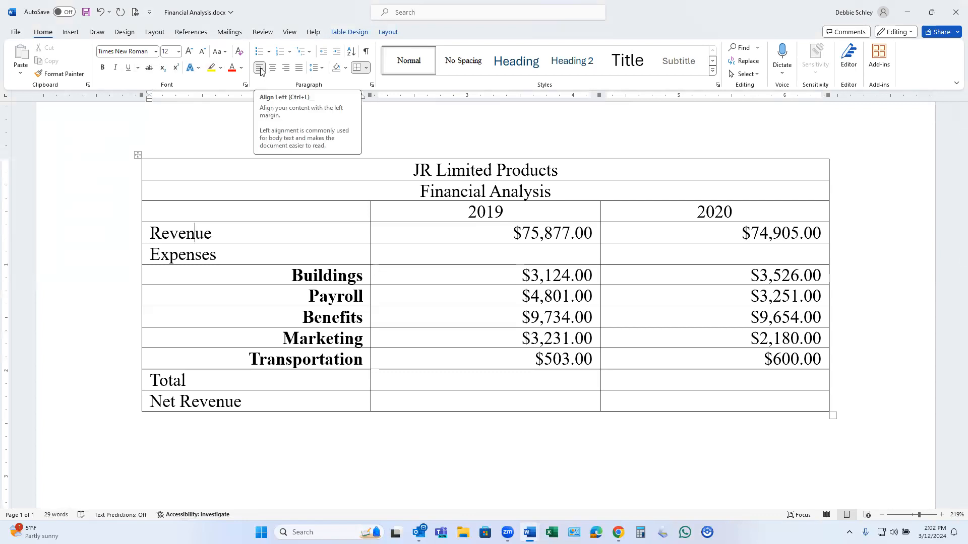
pyautogui.click(325, 276)
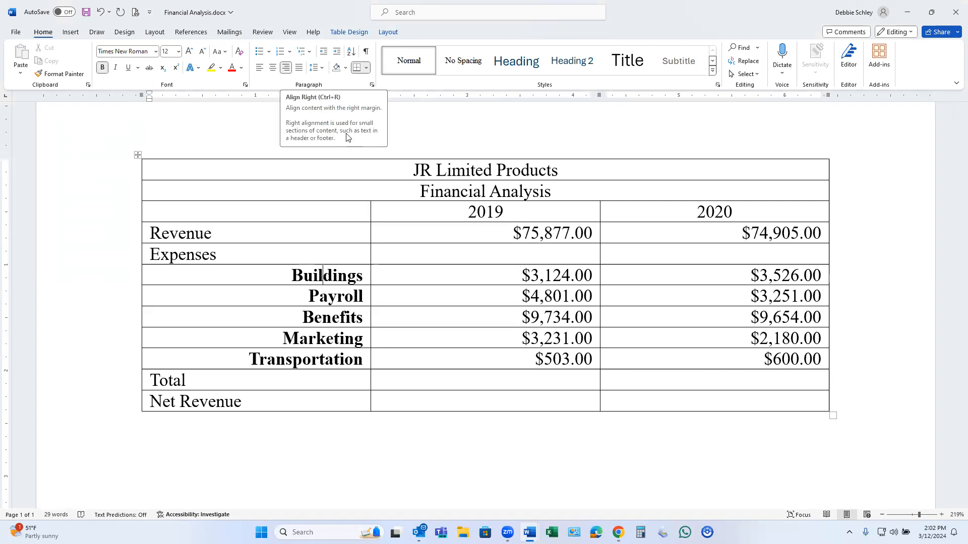
pyautogui.click(554, 235)
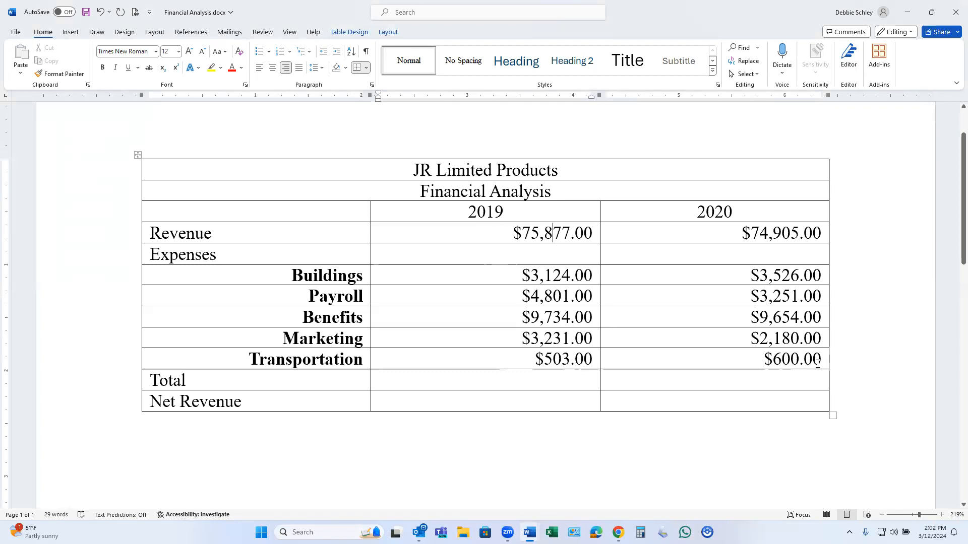
# Step: Insert the formula =SUM(ABOVE) with number format $#,##0.00;($#,##0.00) in the 2019 Total cell
pyautogui.click(494, 377)
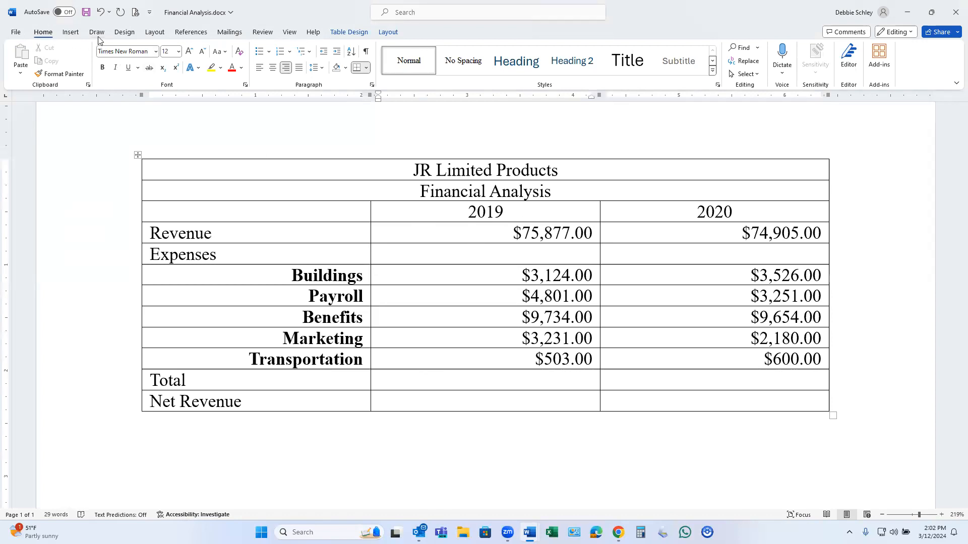
pyautogui.click(72, 33)
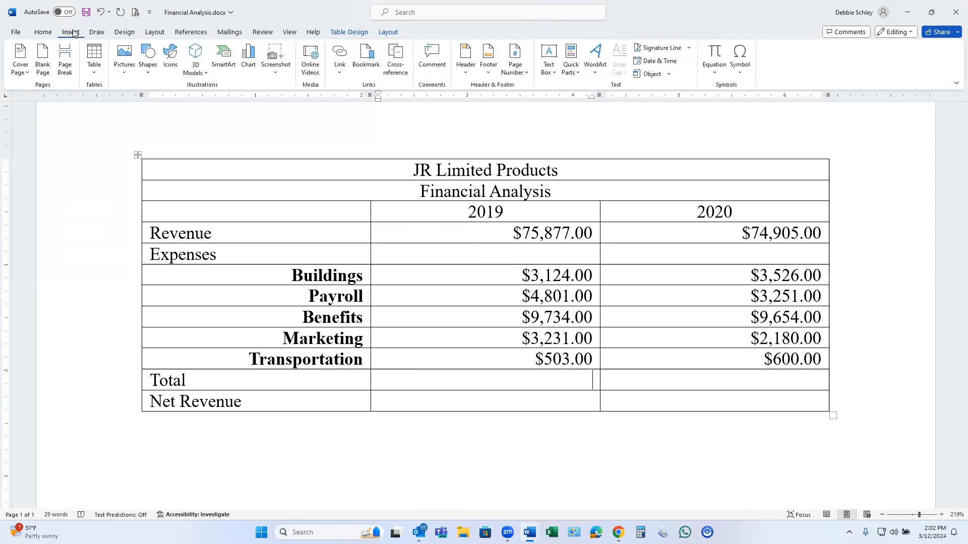
pyautogui.click(388, 33)
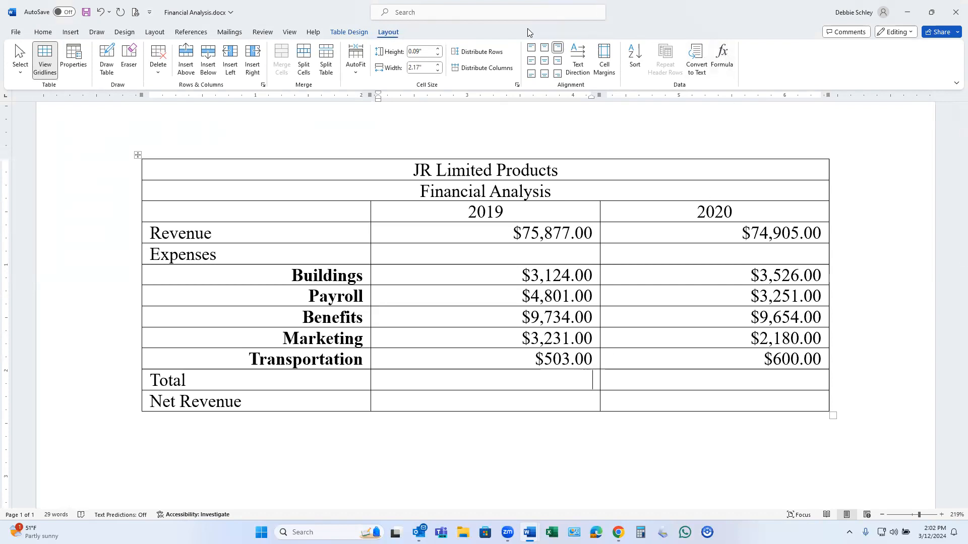
pyautogui.click(722, 59)
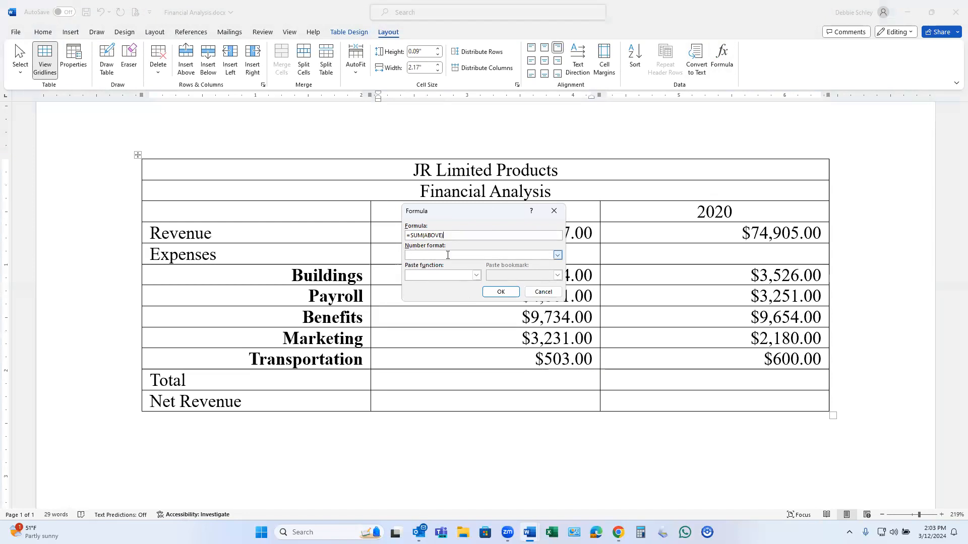
pyautogui.click(557, 255)
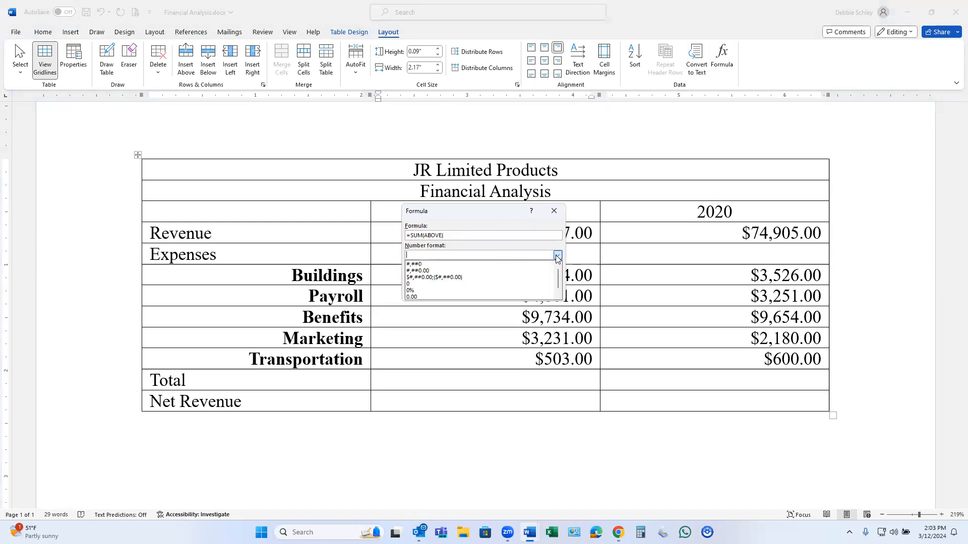
pyautogui.click(455, 277)
pyautogui.click(517, 295)
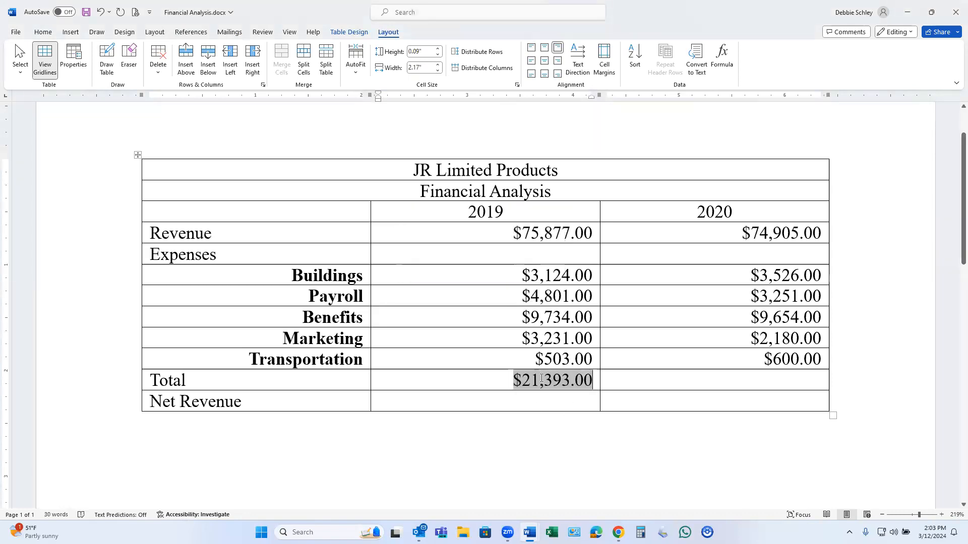
# Step: Show the field code behind the 2019 Total to check its formula, and switch it back to the result
pyautogui.rightClick(552, 382)
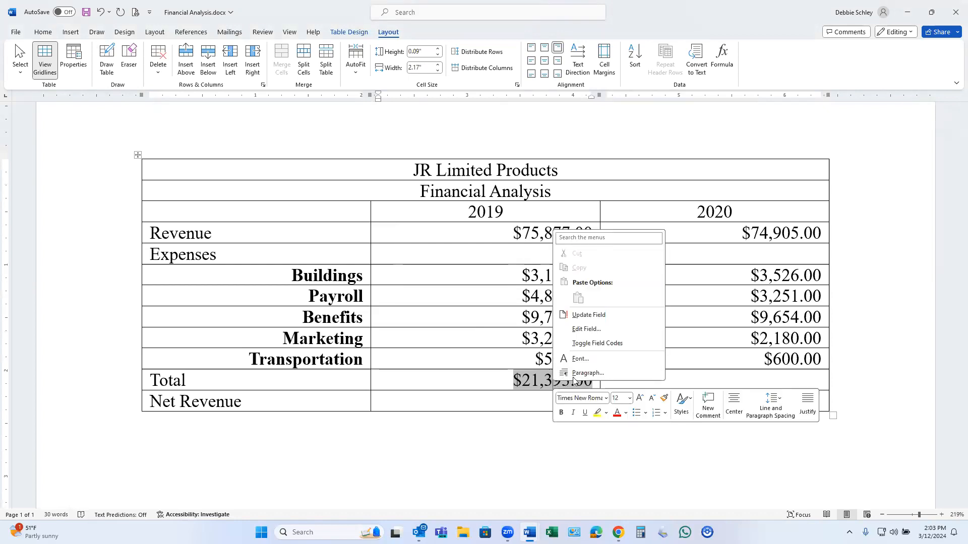
pyautogui.click(625, 342)
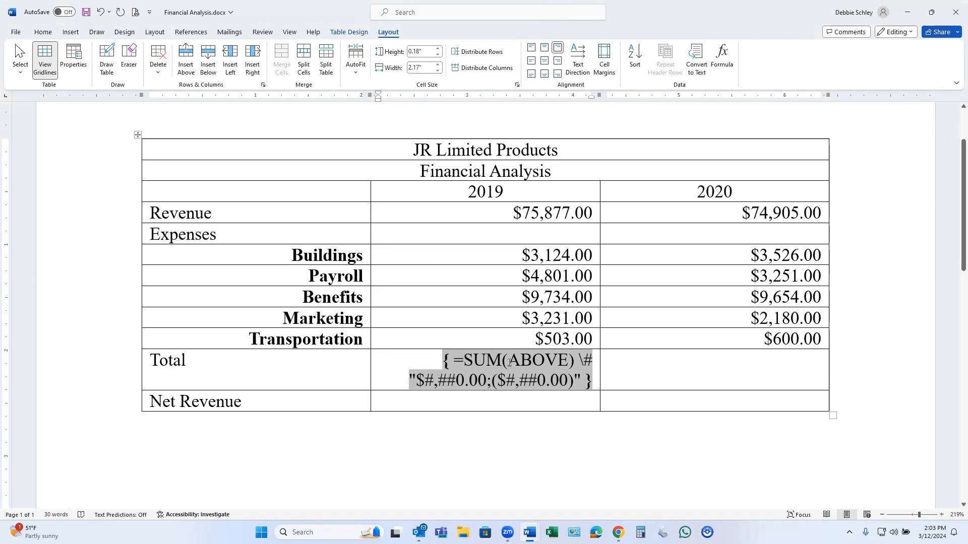
pyautogui.rightClick(510, 362)
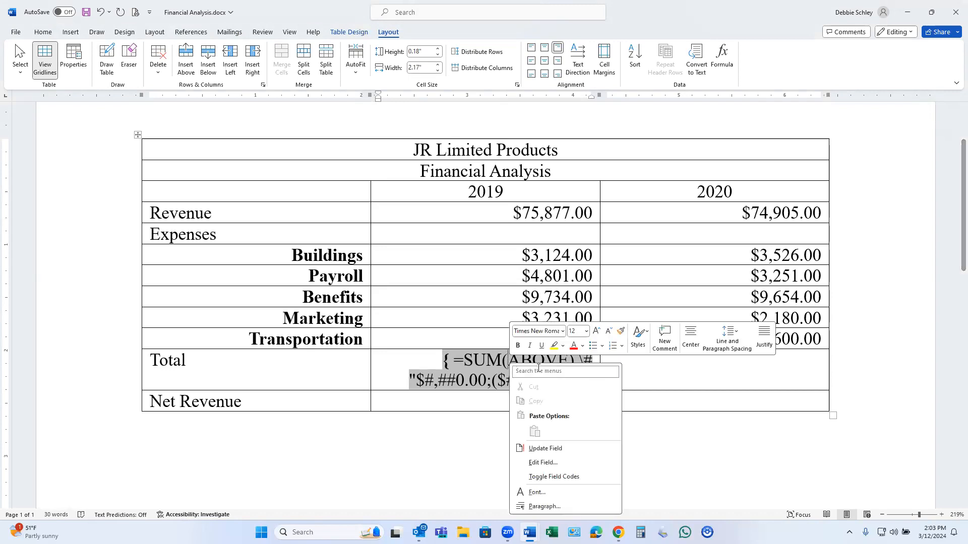
pyautogui.click(553, 477)
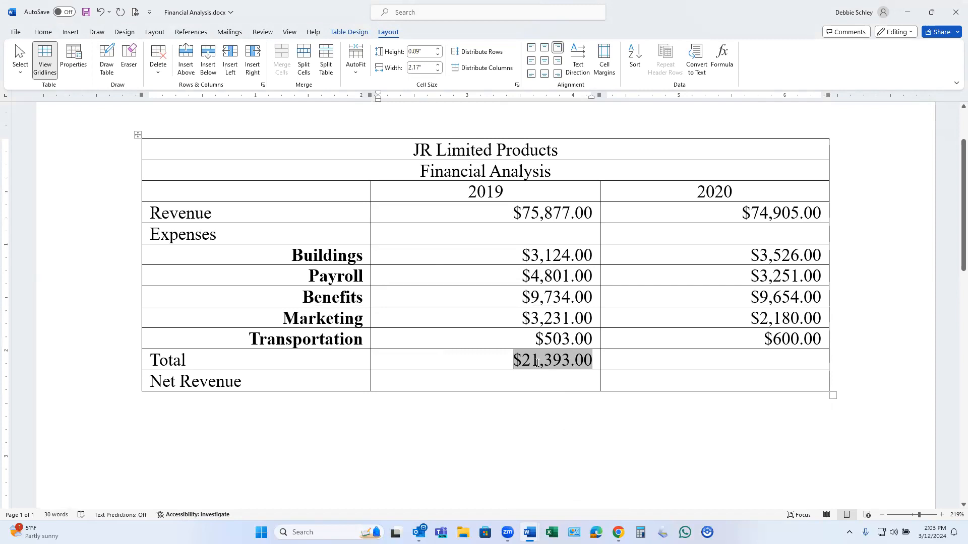
# Step: Insert the formula =SUM(ABOVE) with number format $#,##0.00;($#,##0.00) in the 2020 Total cell
pyautogui.click(784, 360)
pyautogui.click(721, 59)
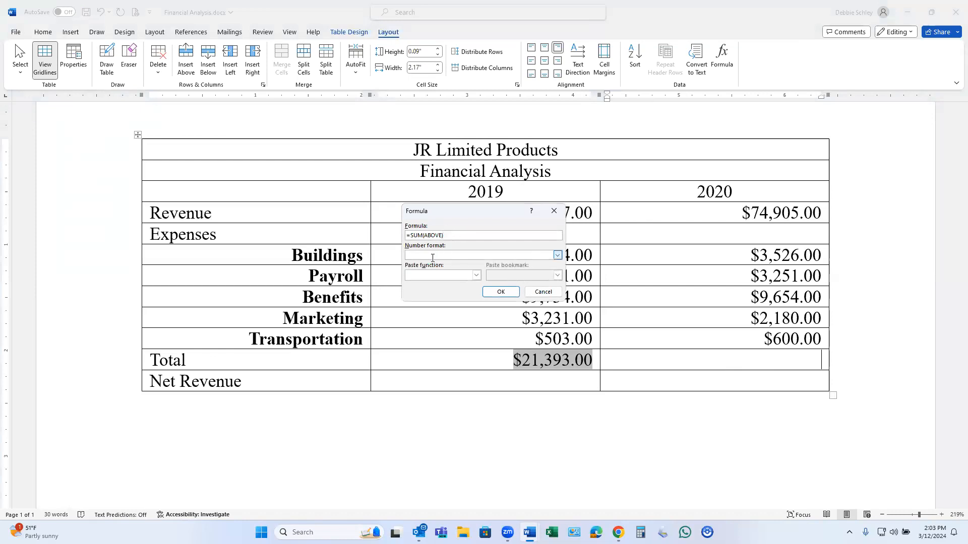
pyautogui.click(558, 256)
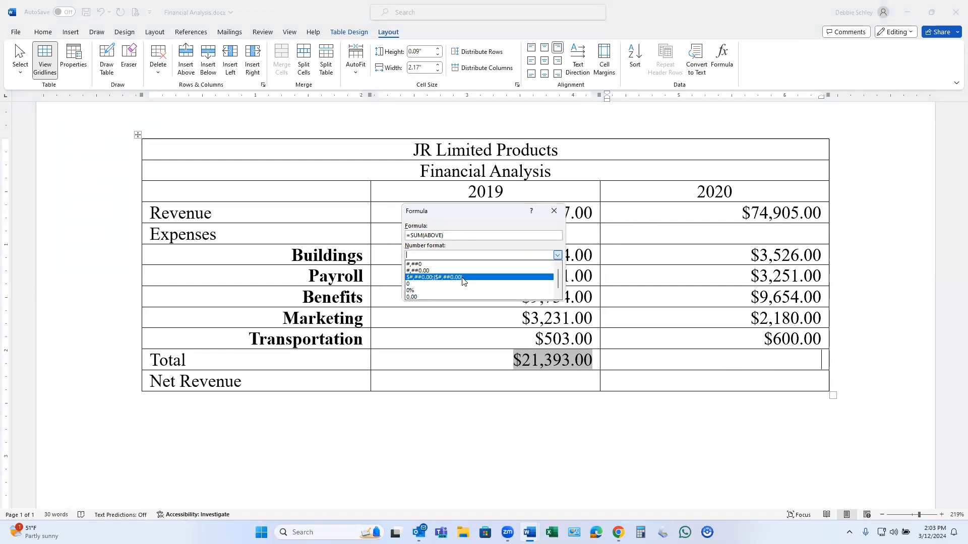
pyautogui.click(462, 278)
pyautogui.click(500, 292)
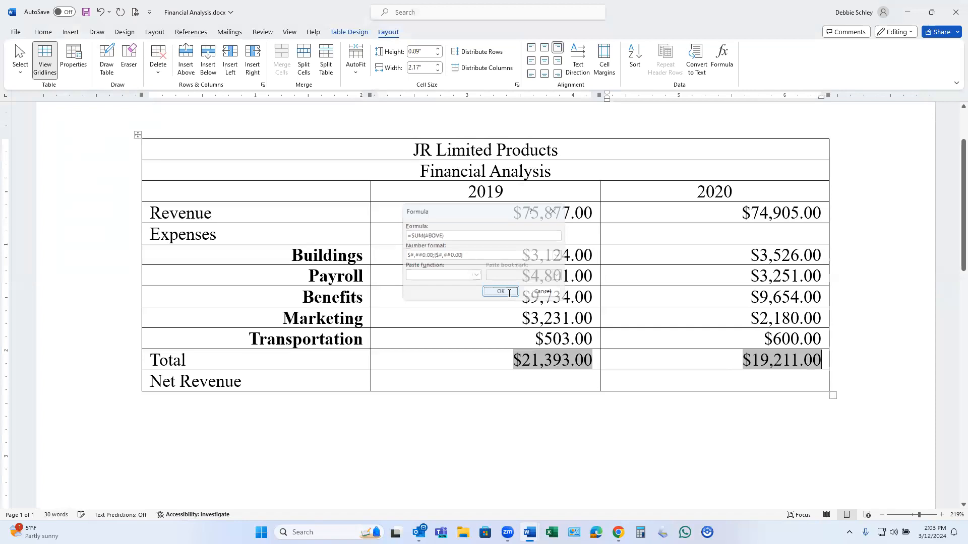
# Step: Insert the formula =B4-B11 with number format $#,##0.00;($#,##0.00) in the 2019 Net Revenue cell
pyautogui.click(572, 384)
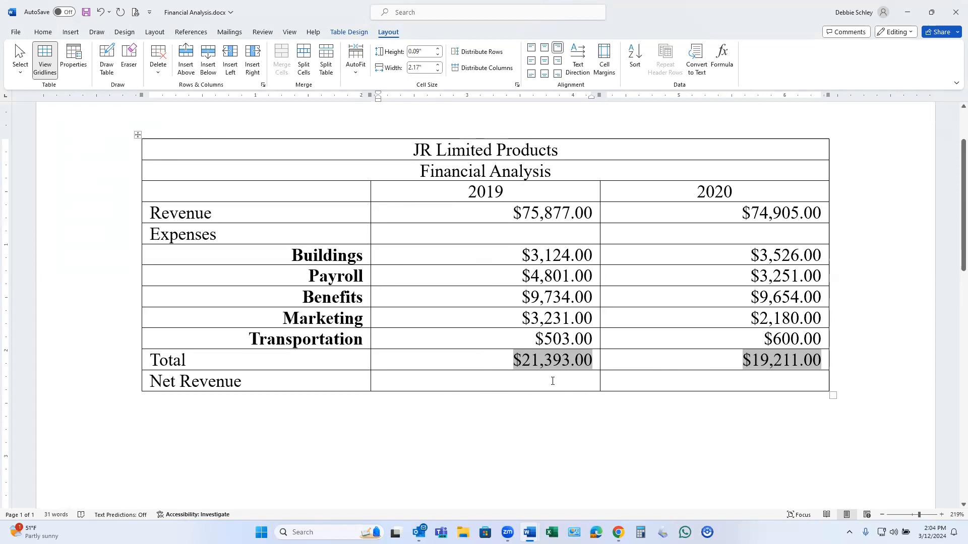
pyautogui.click(722, 58)
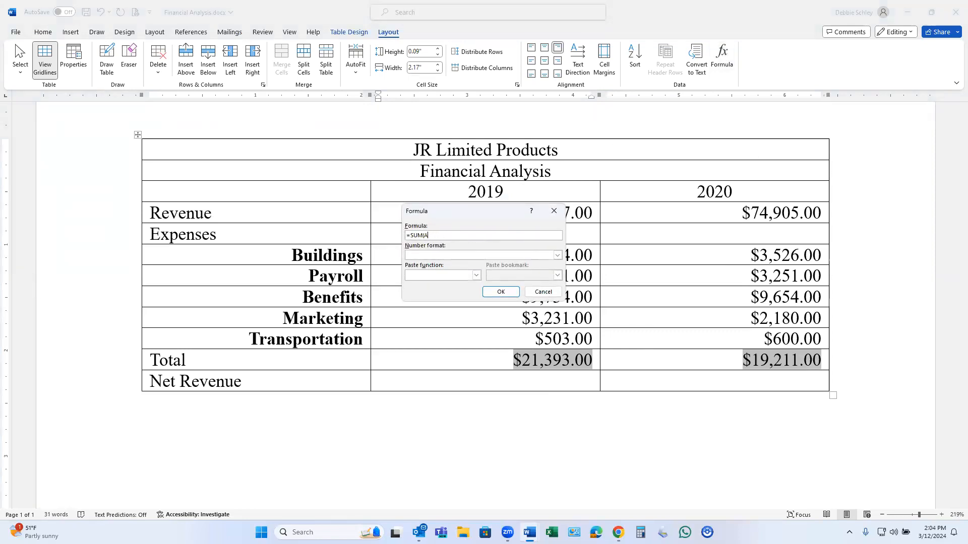
pyautogui.press('BackSpace')
pyautogui.write('B')
pyautogui.click(558, 255)
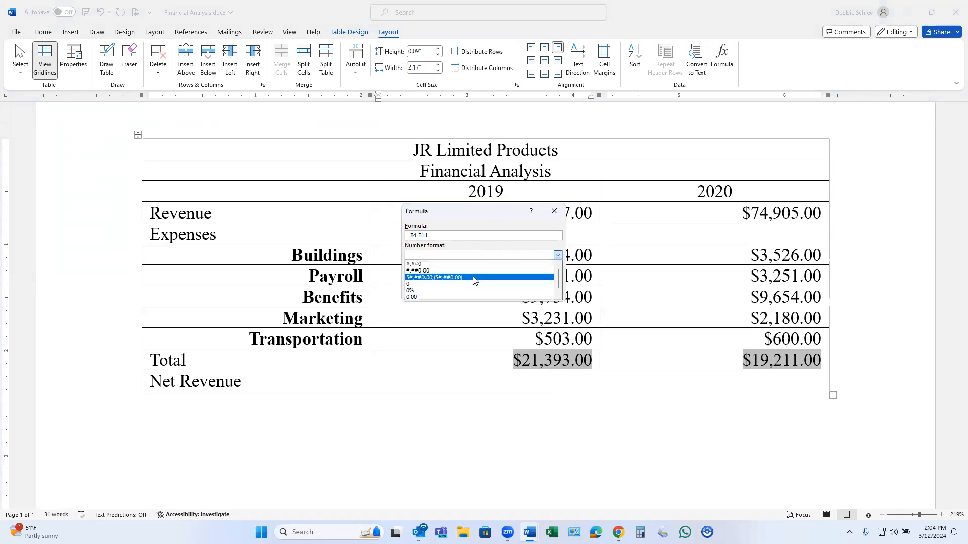
pyautogui.click(475, 277)
pyautogui.click(506, 290)
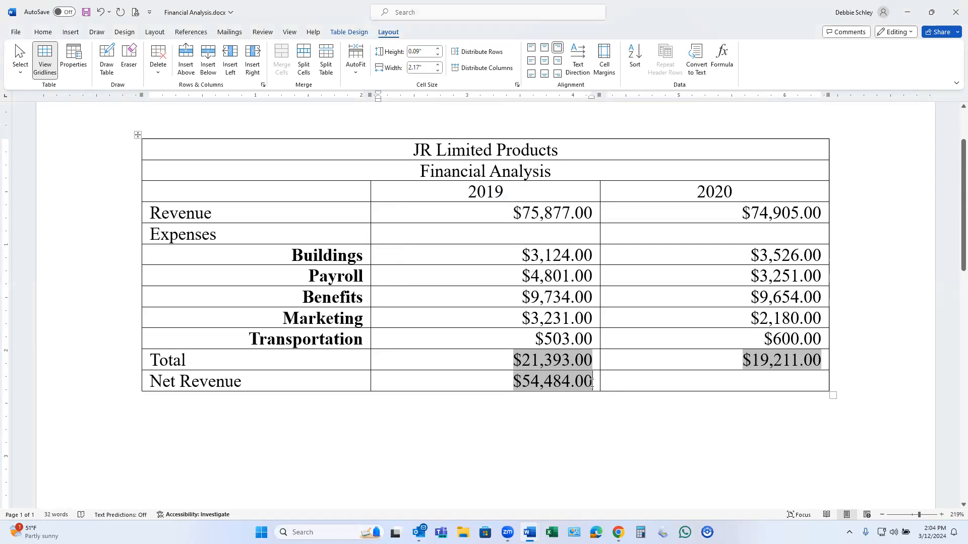
# Step: Show the field code behind the 2019 Net Revenue to check its formula, and switch it back to the result
pyautogui.rightClick(582, 383)
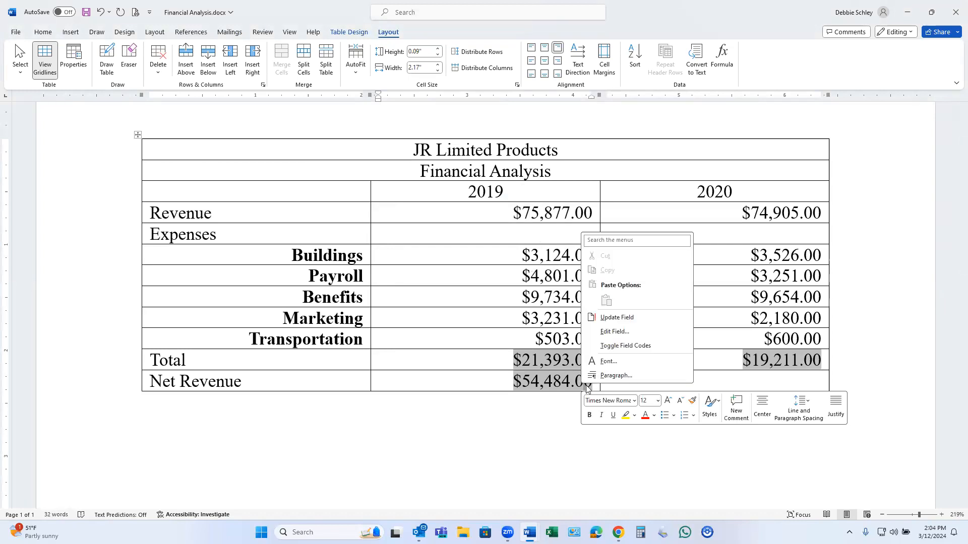
pyautogui.click(618, 344)
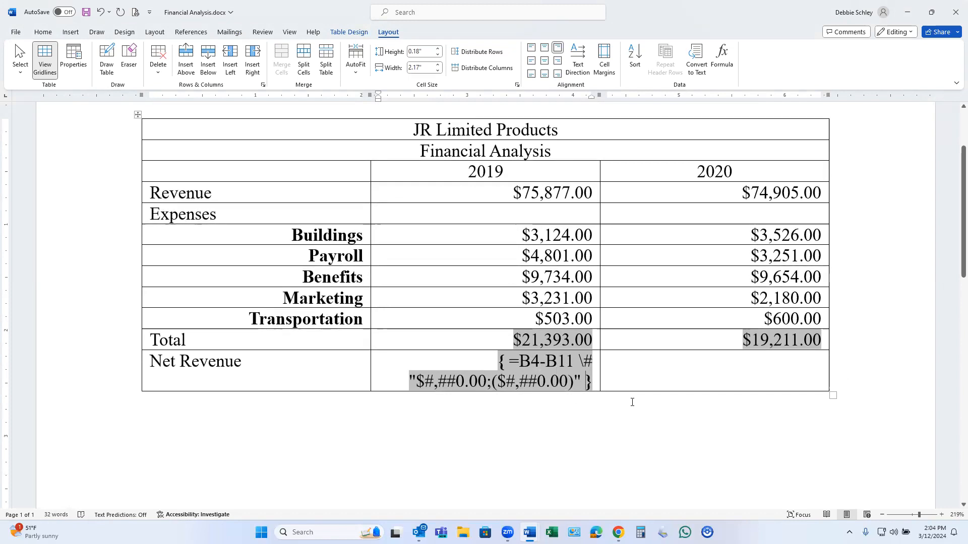
pyautogui.rightClick(545, 362)
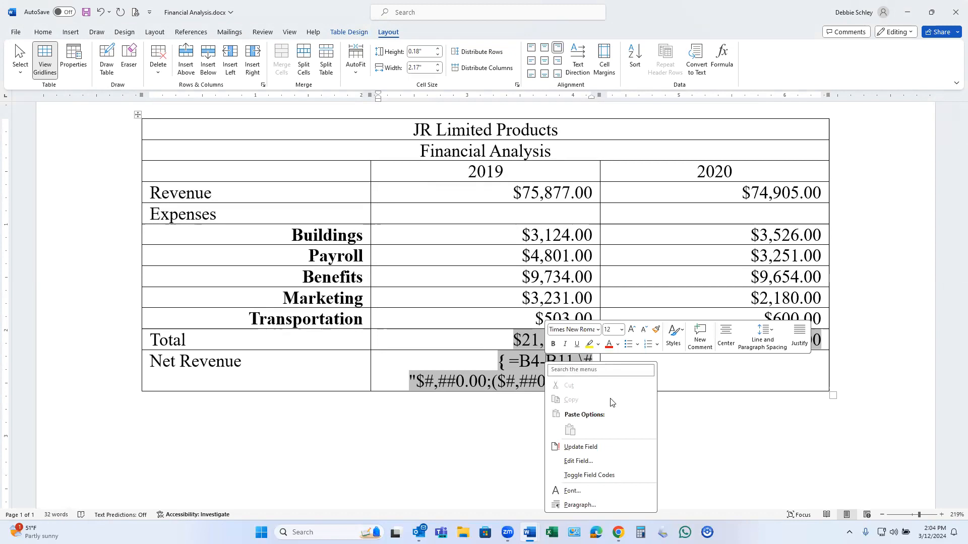
pyautogui.click(594, 475)
# Step: Insert the formula =C4-C11 with number format $#,##0.00;($#,##0.00) in the 2020 Net Revenue cell
pyautogui.click(818, 362)
pyautogui.click(722, 58)
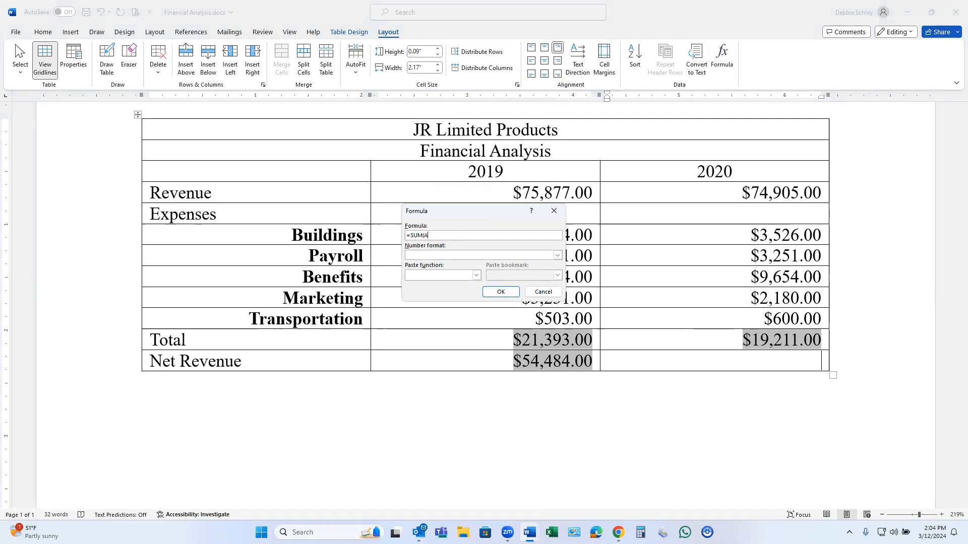
pyautogui.press('BackSpace')
pyautogui.write('C4-C11')
pyautogui.click(557, 255)
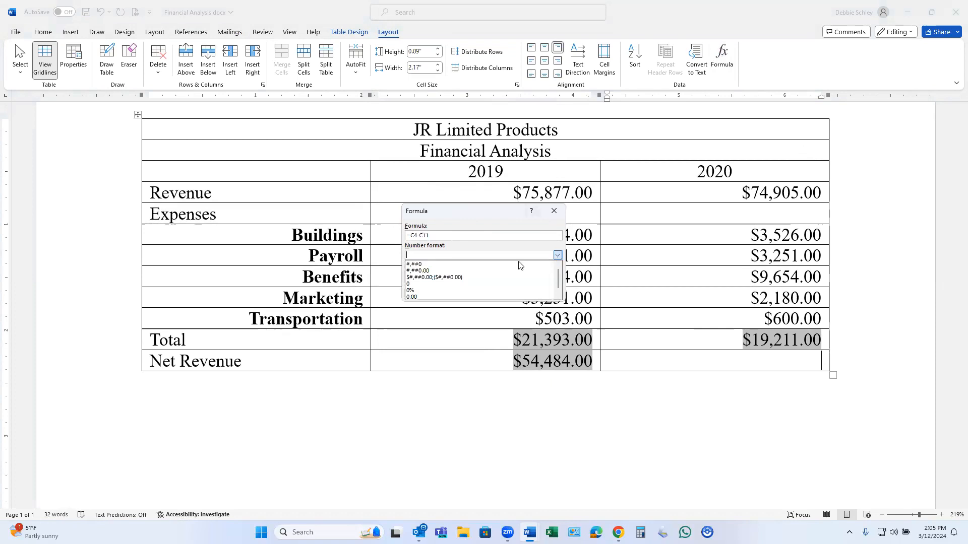
pyautogui.click(470, 277)
pyautogui.click(499, 292)
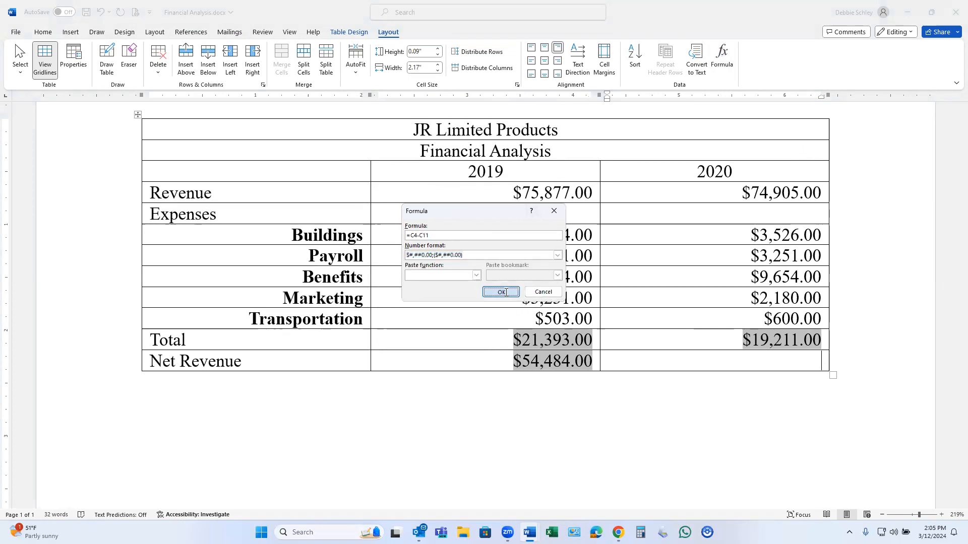
pyautogui.click(800, 410)
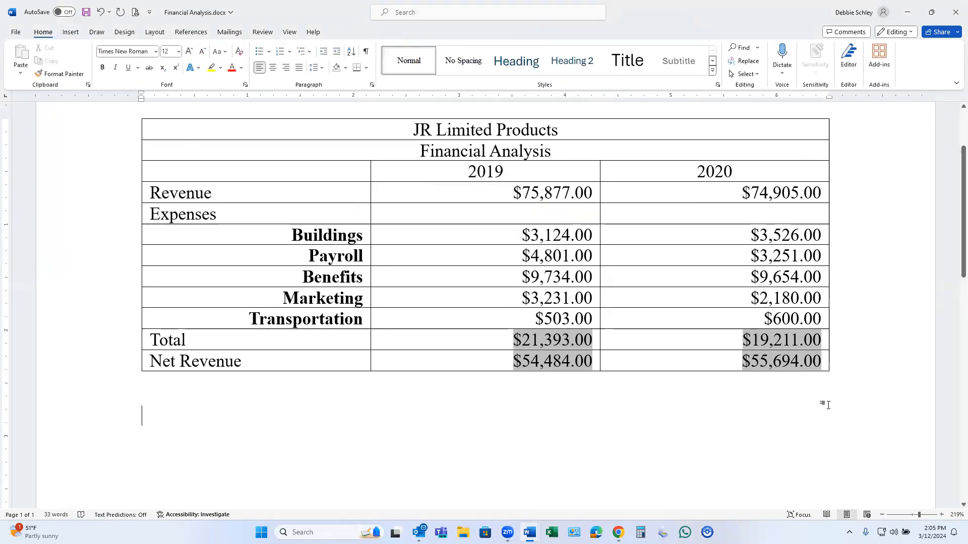
# Step: Switch to the W03: Financial Analysis assignment in Chrome and read the instructions on table formulas, table style and first-column option
pyautogui.scroll(3, 760, 404)
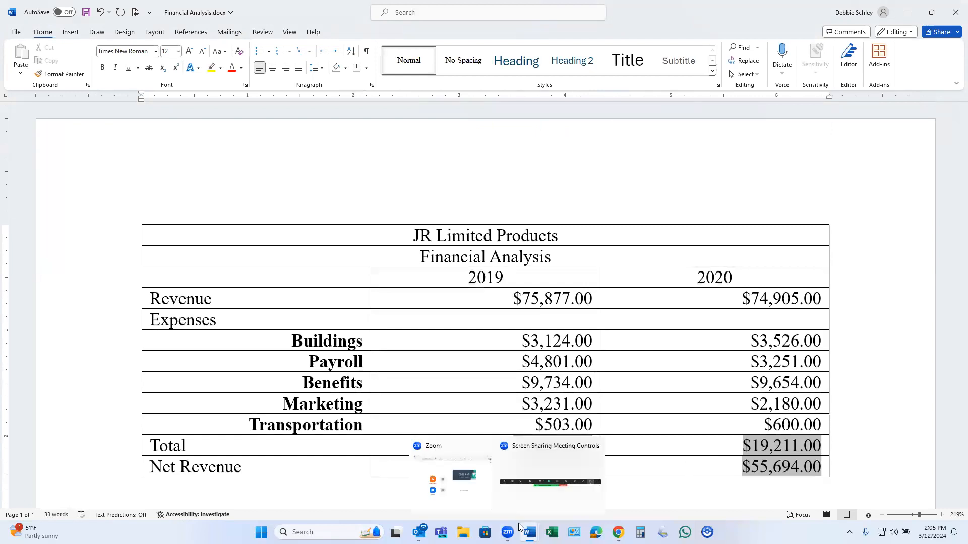
pyautogui.moveTo(618, 533)
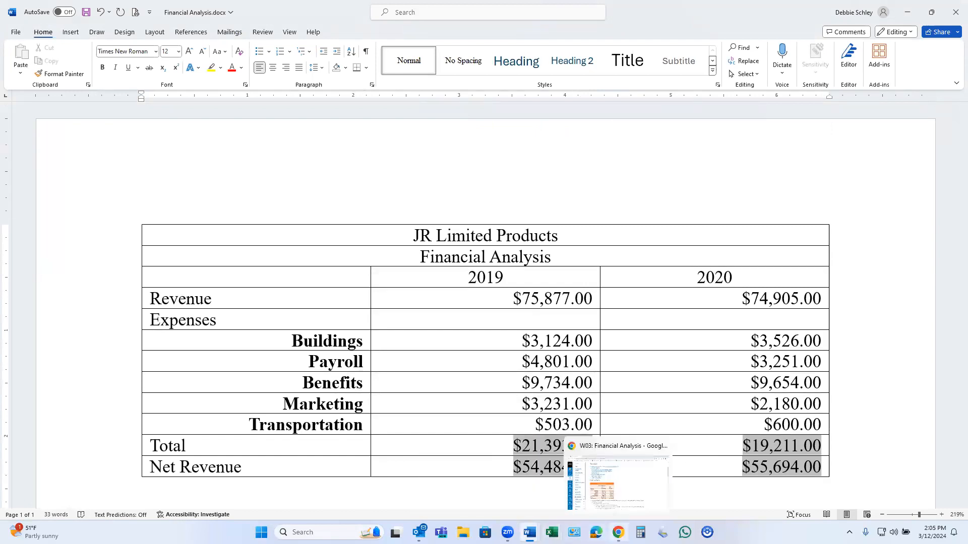
pyautogui.click(636, 492)
pyautogui.scroll(-1, 496, 383)
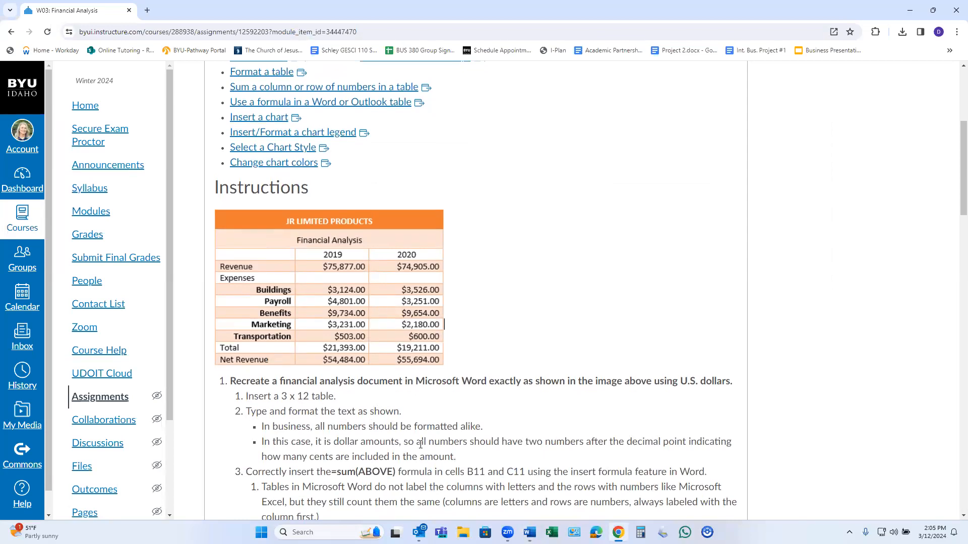
pyautogui.scroll(-1, 420, 444)
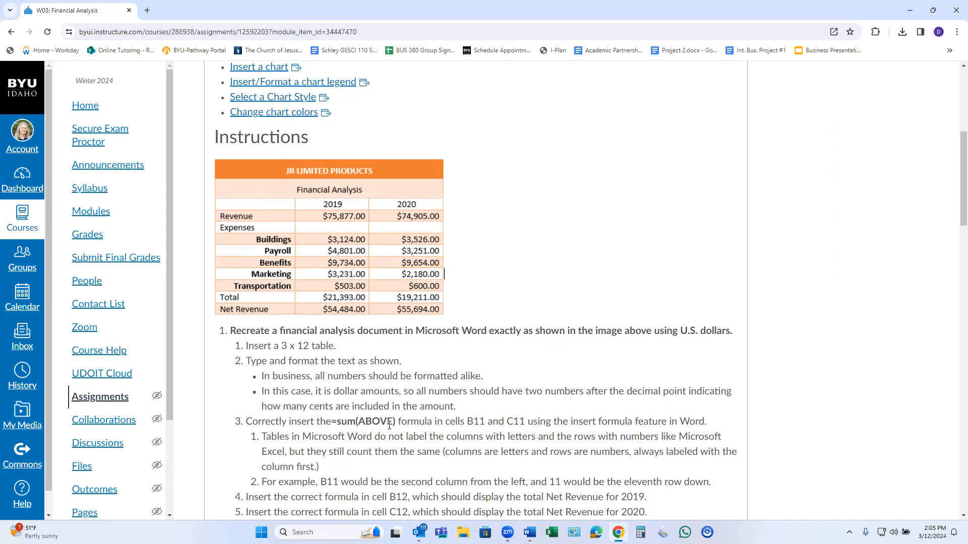
pyautogui.scroll(-1, 402, 442)
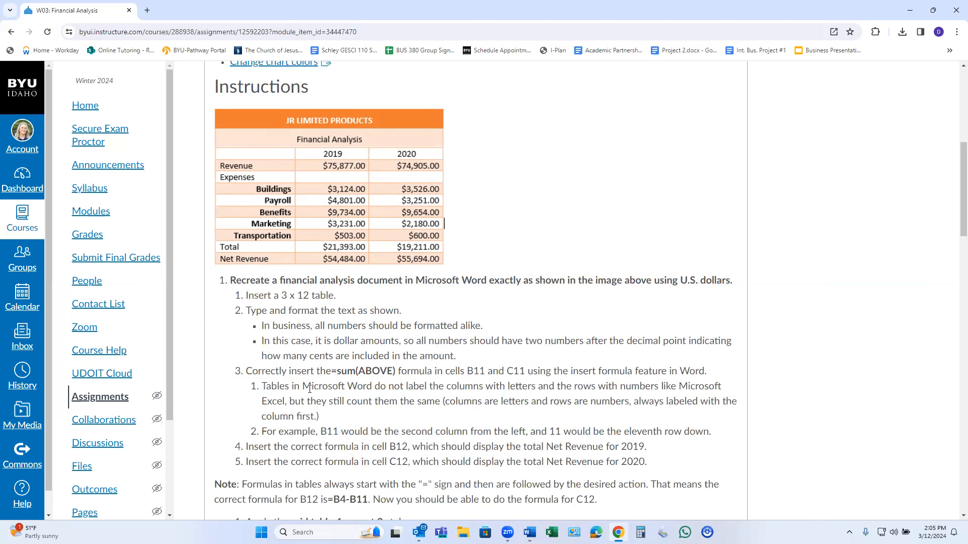
pyautogui.scroll(-1, 333, 429)
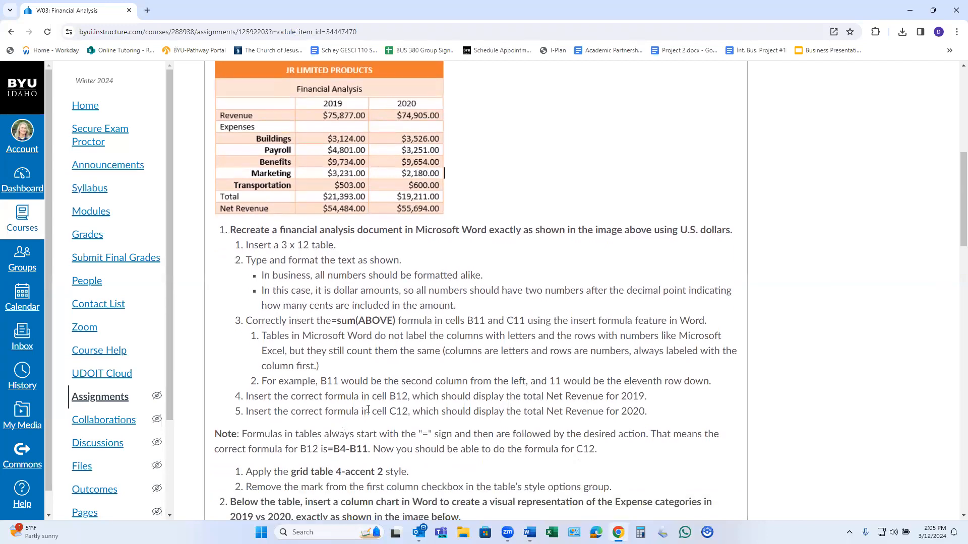
pyautogui.scroll(-1, 363, 432)
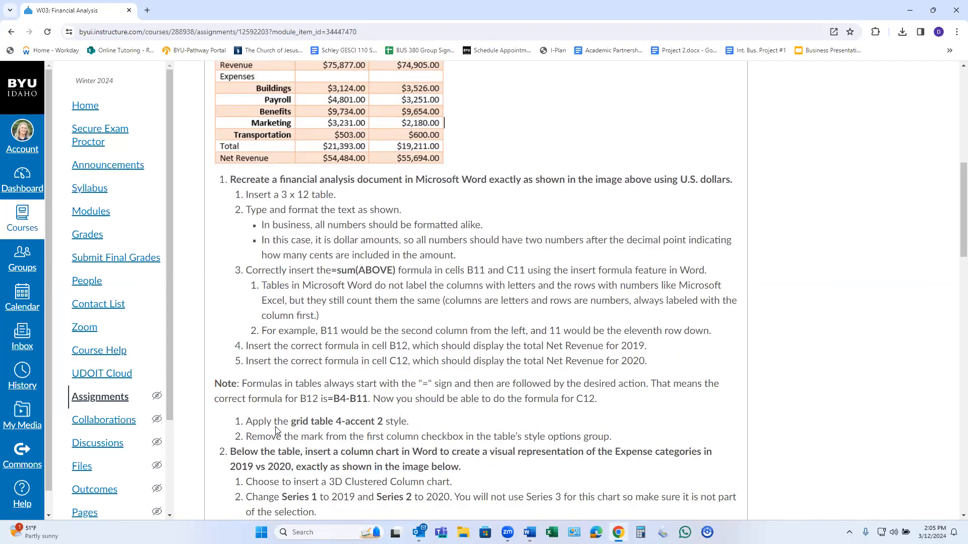
pyautogui.scroll(1, 408, 434)
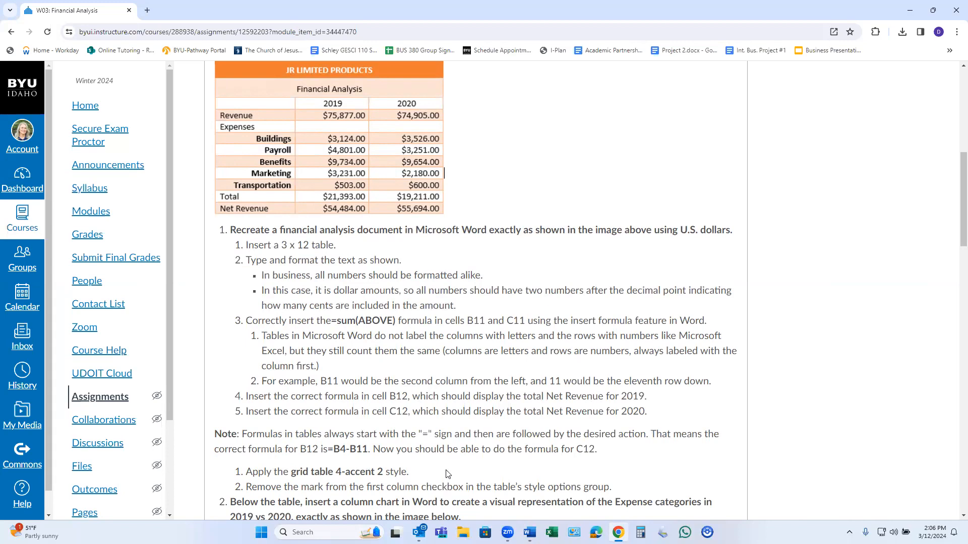
# Step: Switch to the Financial Analysis document in Word and apply the Grid Table 4 - Accent 2 style to the table
pyautogui.moveTo(530, 524)
pyautogui.click(509, 481)
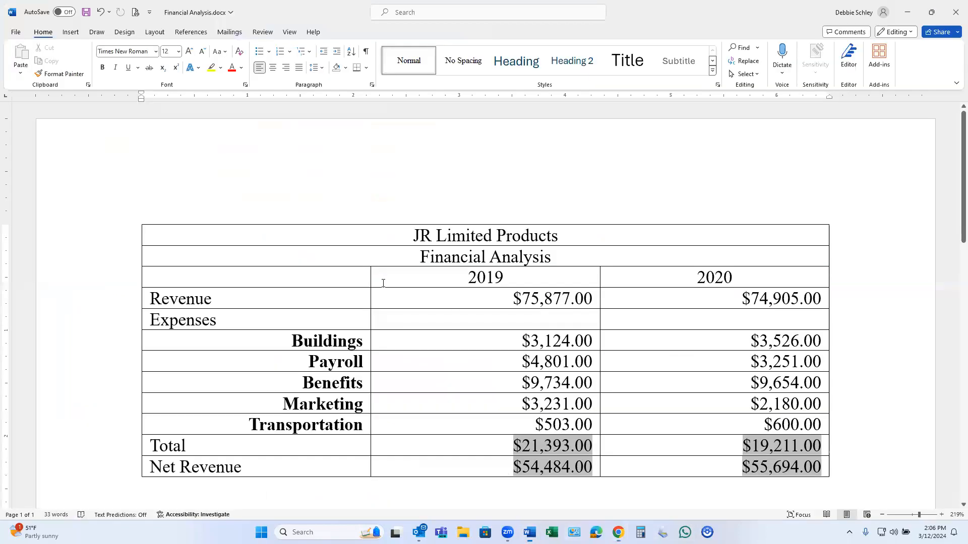
pyautogui.click(412, 234)
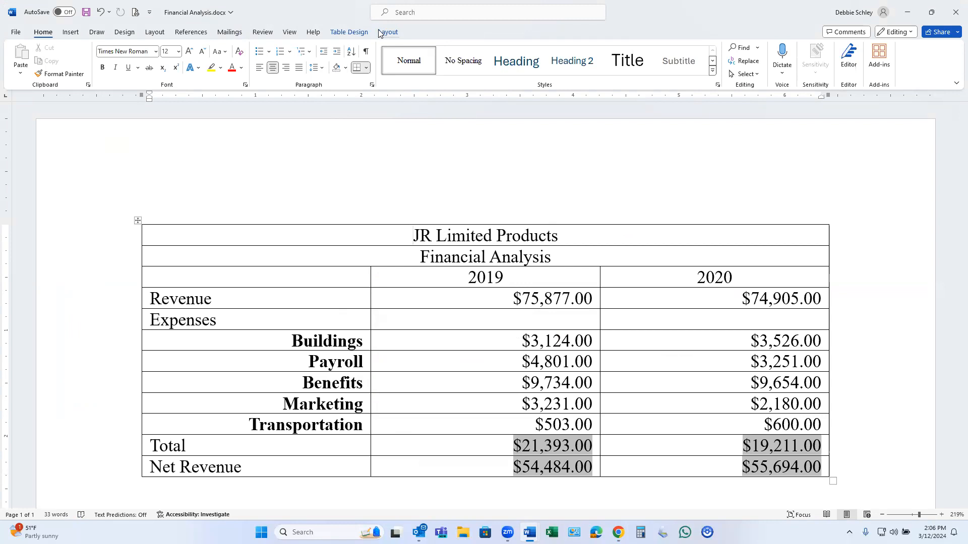
pyautogui.click(340, 33)
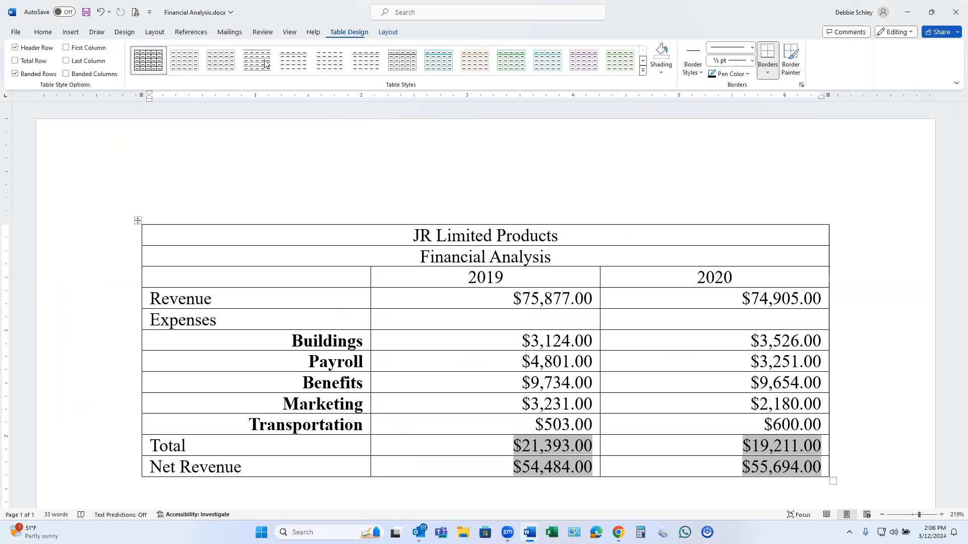
pyautogui.click(642, 74)
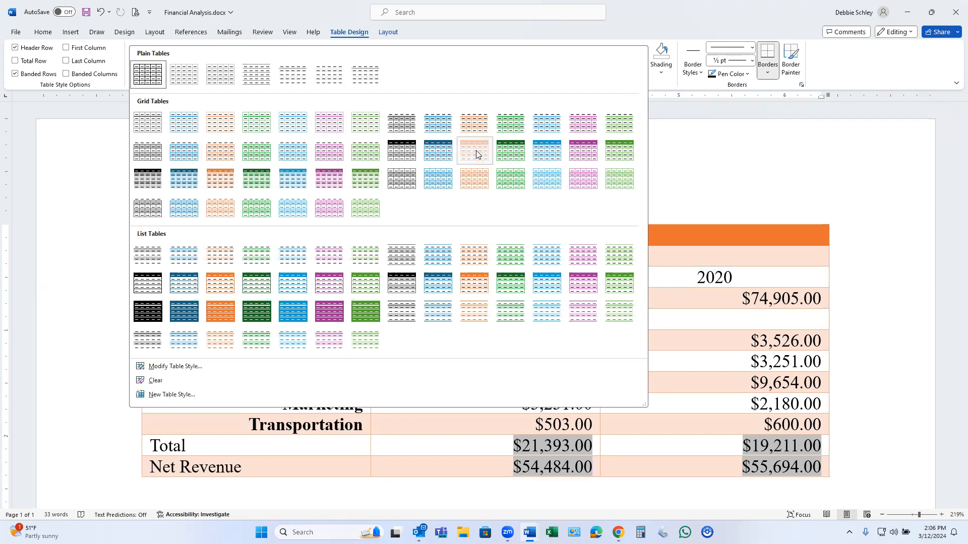
pyautogui.click(476, 154)
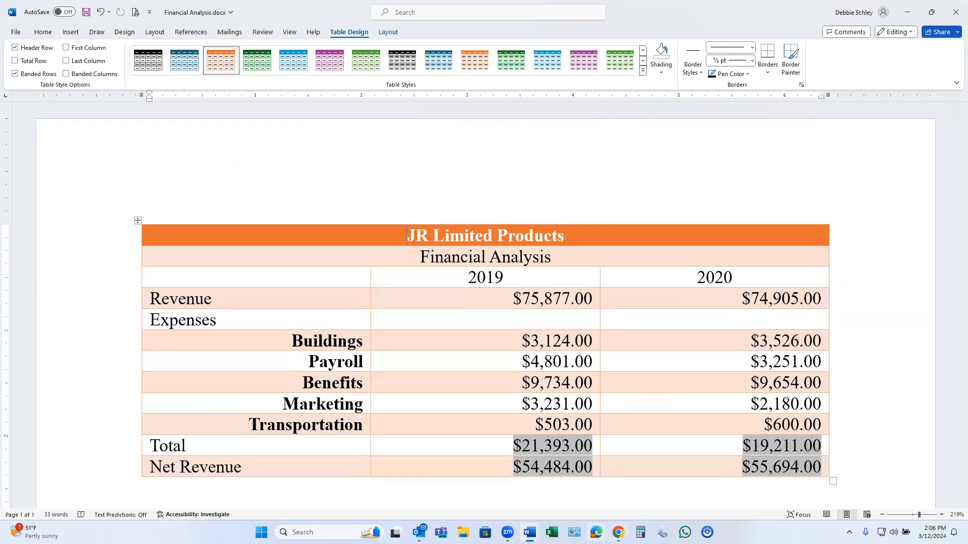
# Step: Reread the first-column instruction in Chrome, and in Word turn the table's First Column option on and back off
pyautogui.click(638, 491)
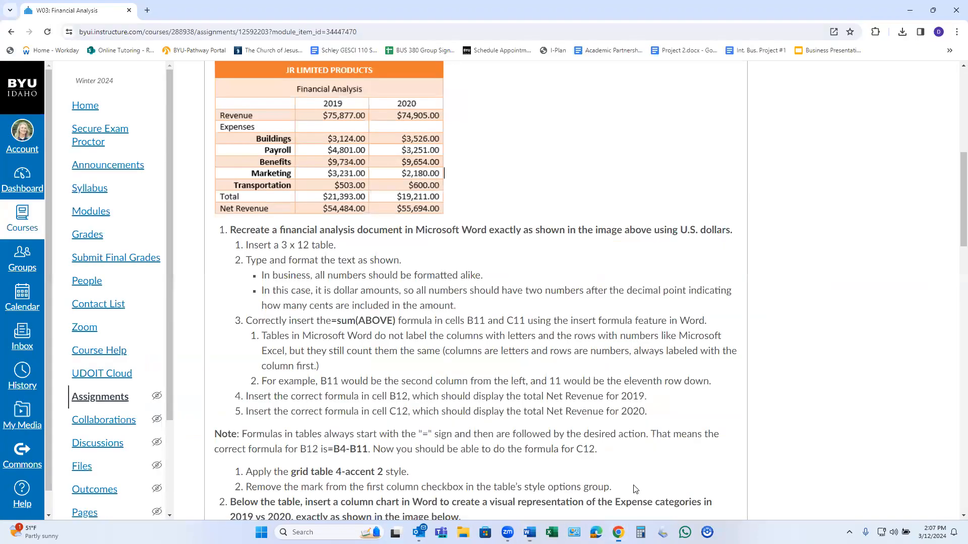
pyautogui.scroll(-1, 350, 446)
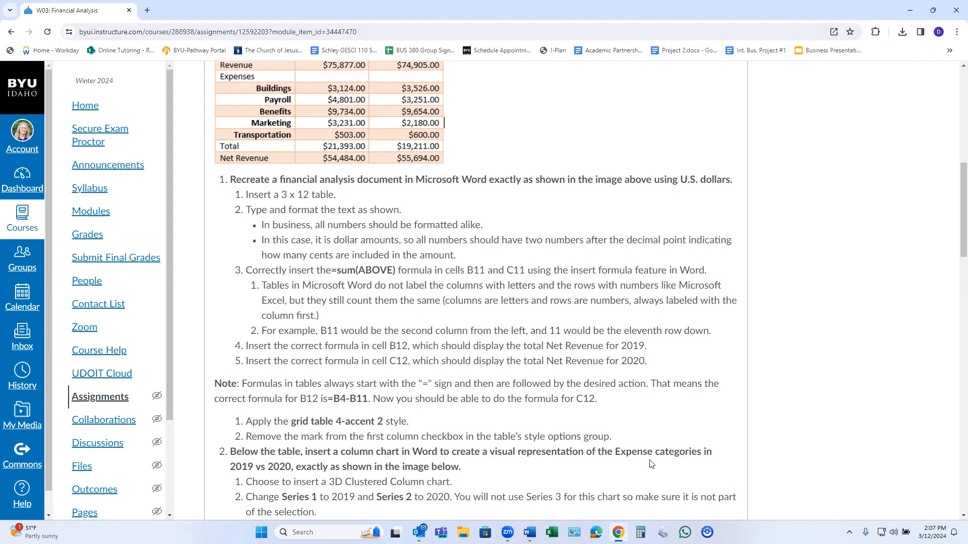
pyautogui.moveTo(528, 532)
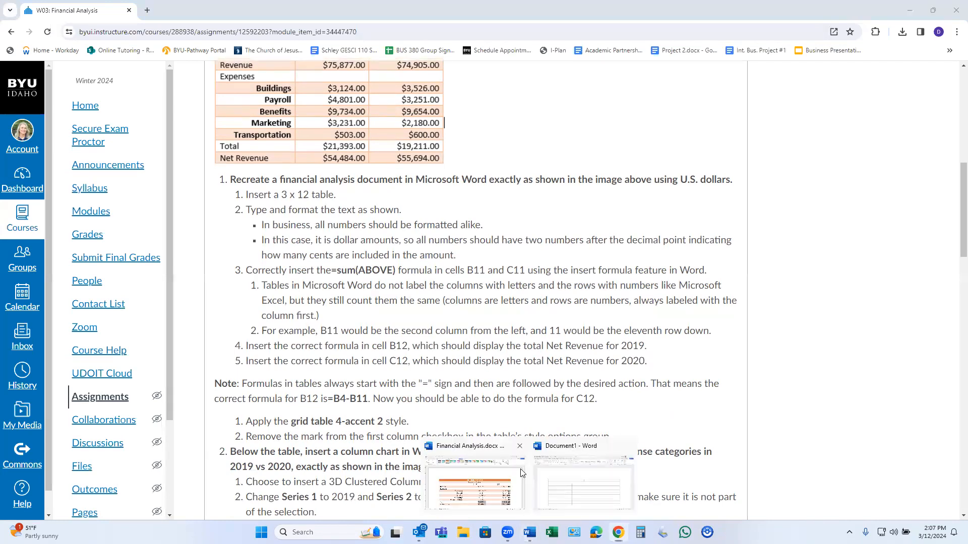
pyautogui.click(504, 471)
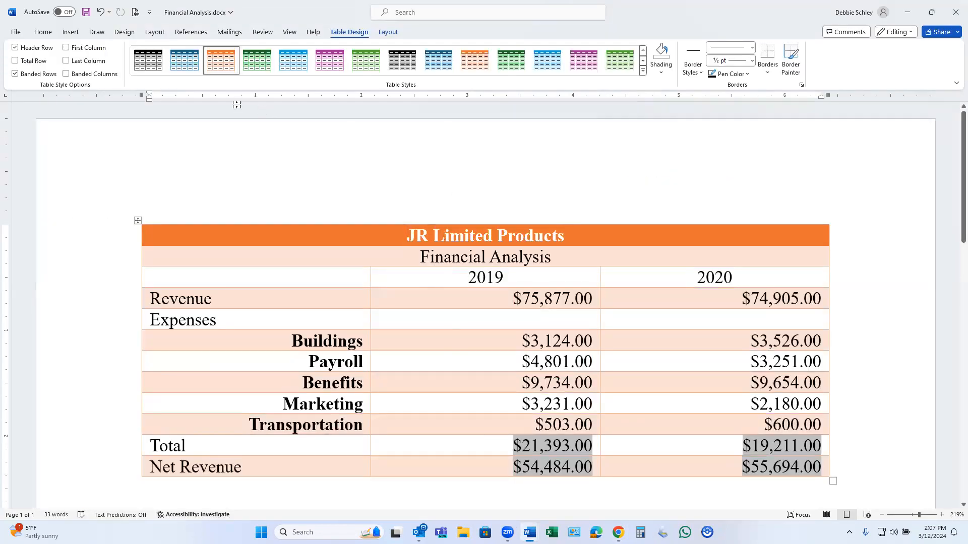
pyautogui.click(66, 48)
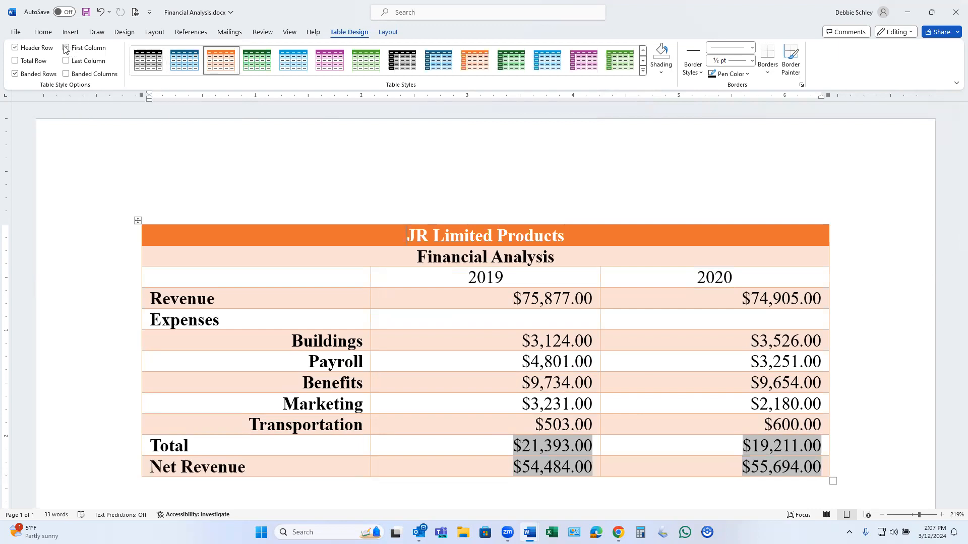
pyautogui.click(67, 48)
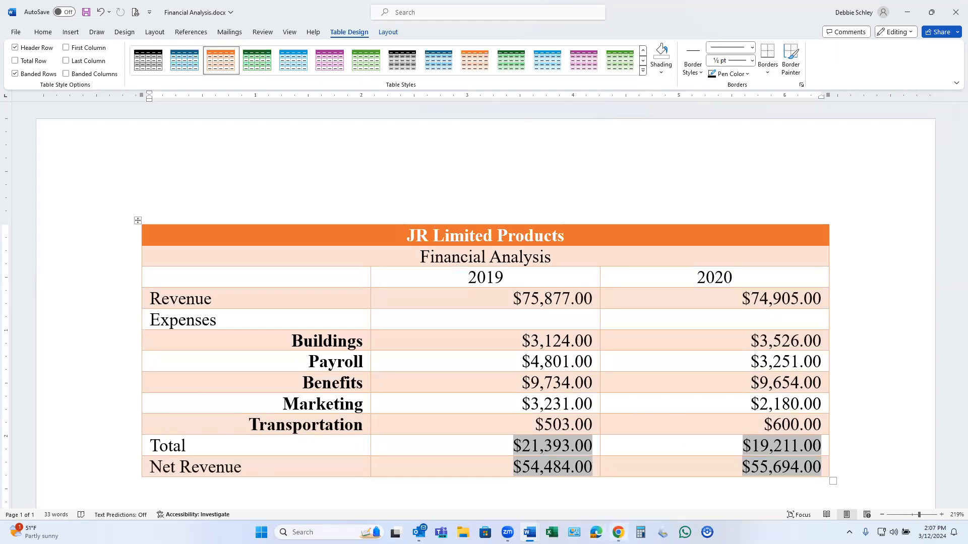
# Step: Switch to the assignment in Chrome and read the column chart instructions and the example chart
pyautogui.click(598, 510)
pyautogui.scroll(-3, 421, 429)
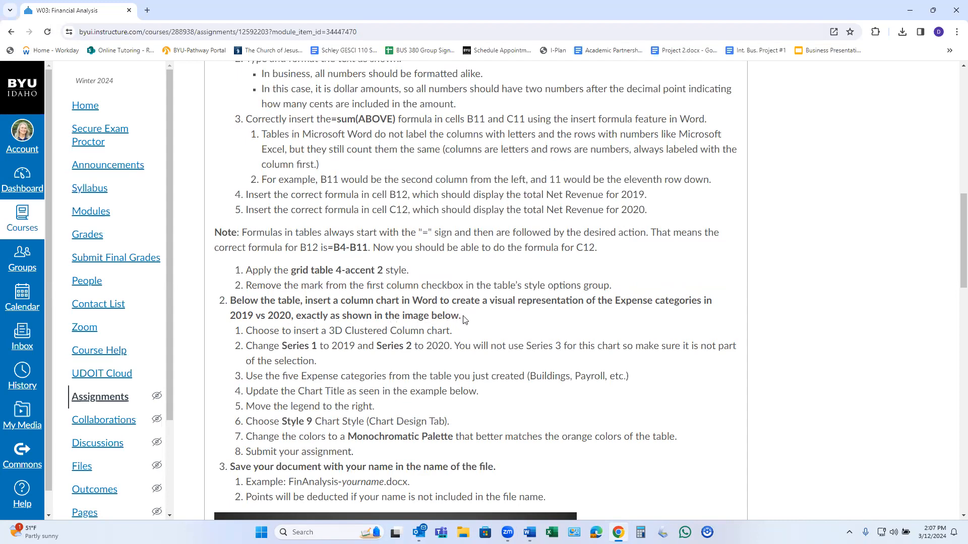
pyautogui.scroll(-4, 556, 330)
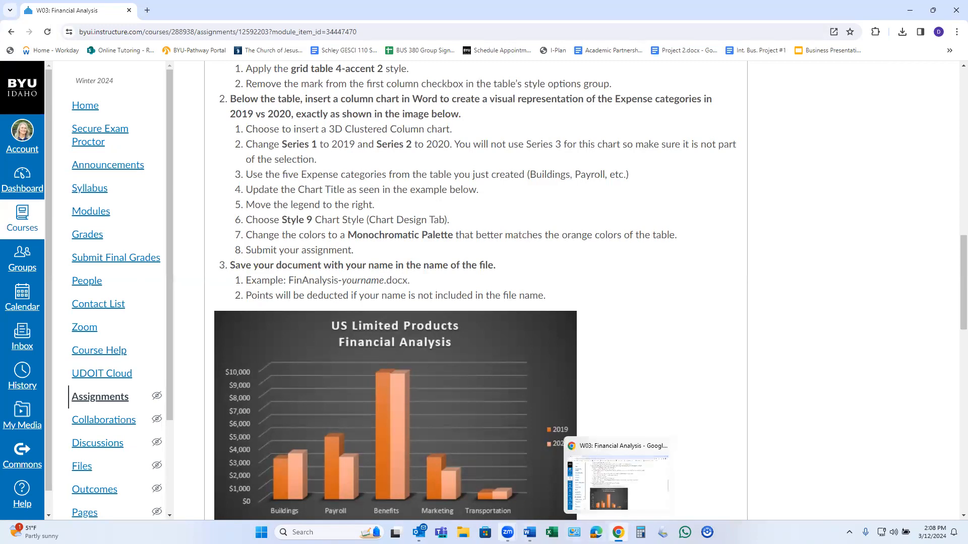
# Step: Return to the Financial Analysis document in Word and insert a 3-D Clustered Column chart below the table
pyautogui.moveTo(529, 533)
pyautogui.click(509, 480)
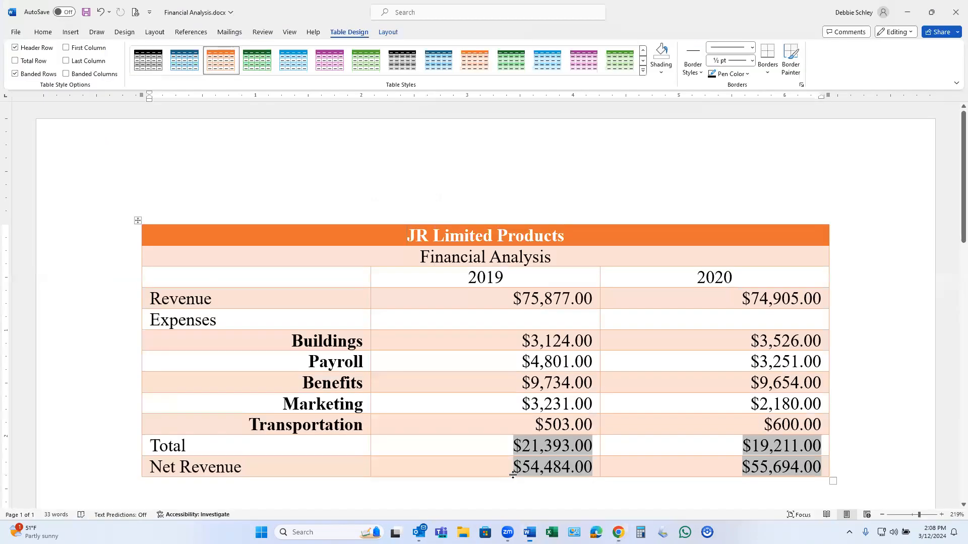
pyautogui.scroll(-3, 443, 443)
pyautogui.click(168, 311)
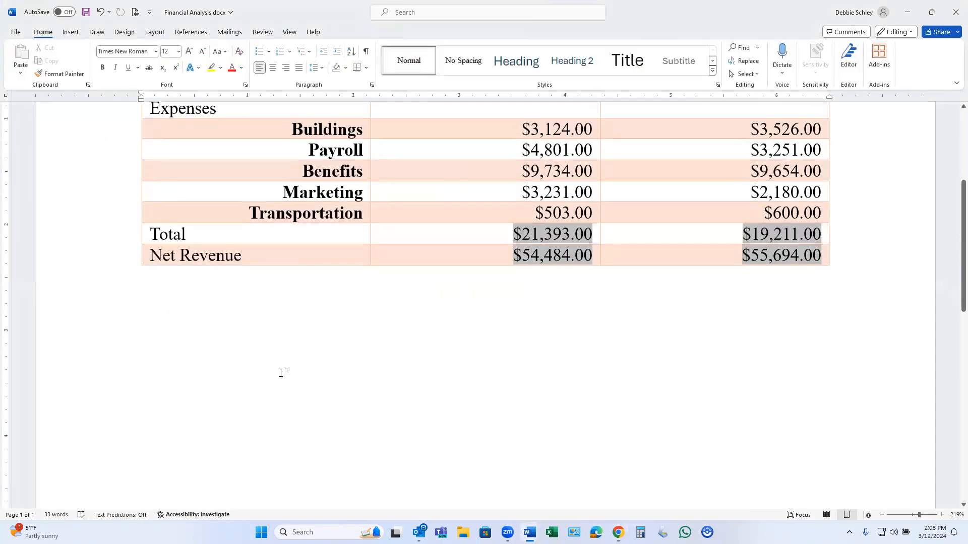
pyautogui.scroll(3, 285, 376)
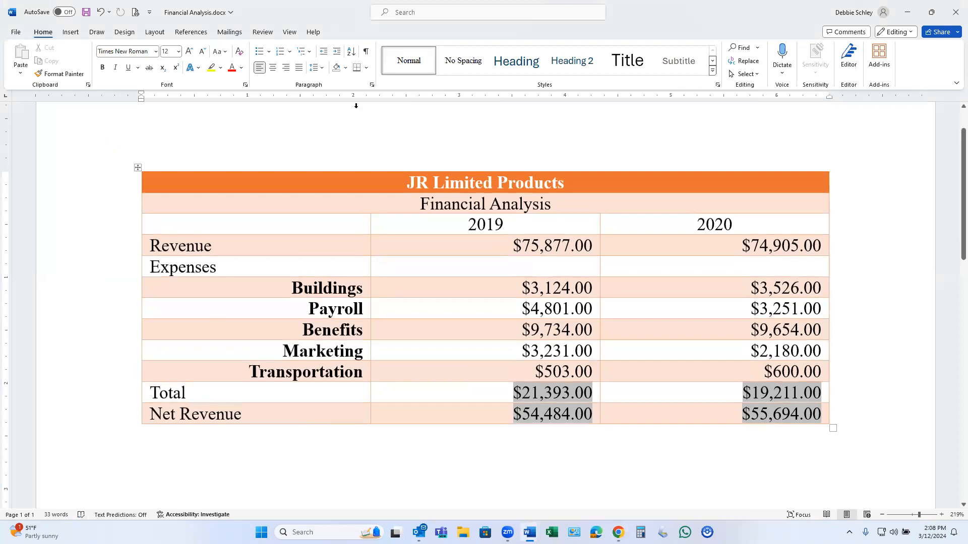
pyautogui.click(71, 33)
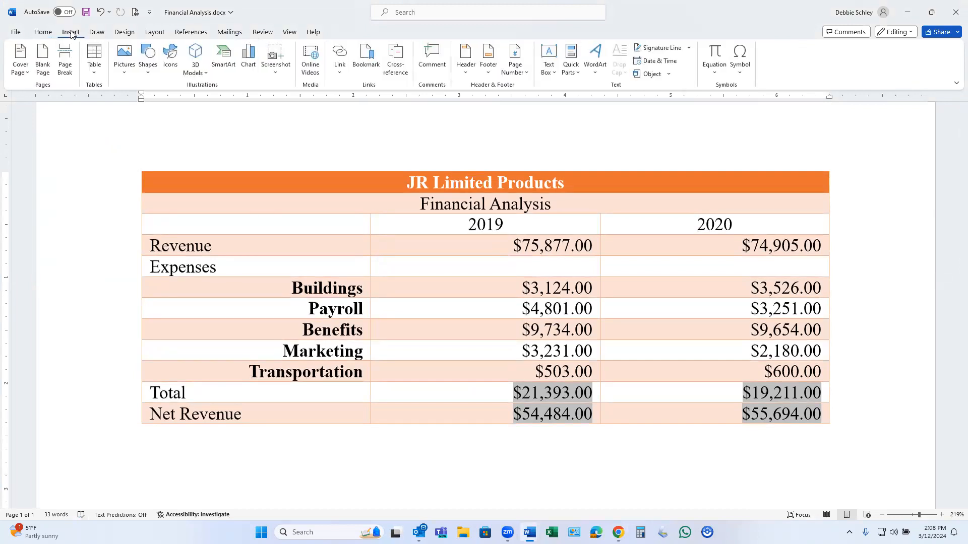
pyautogui.click(248, 63)
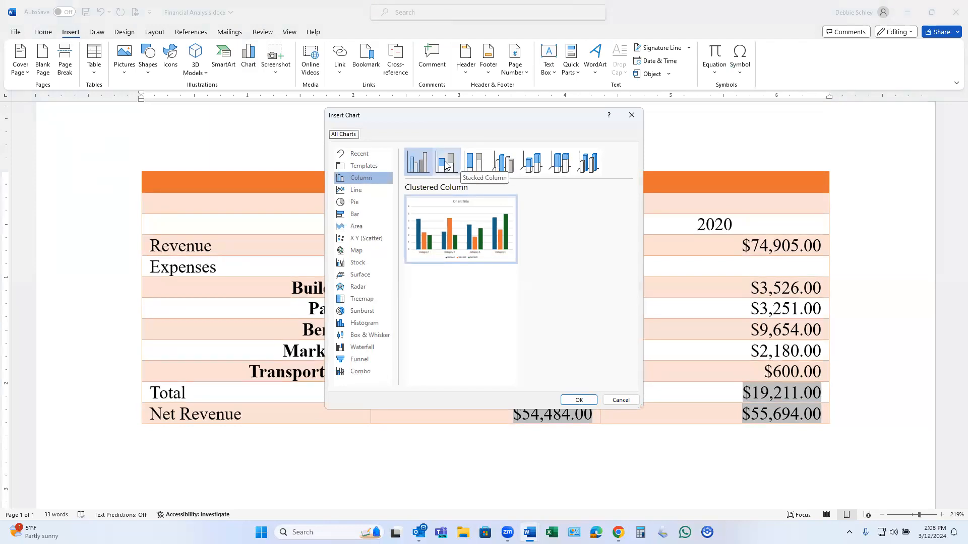
pyautogui.click(510, 168)
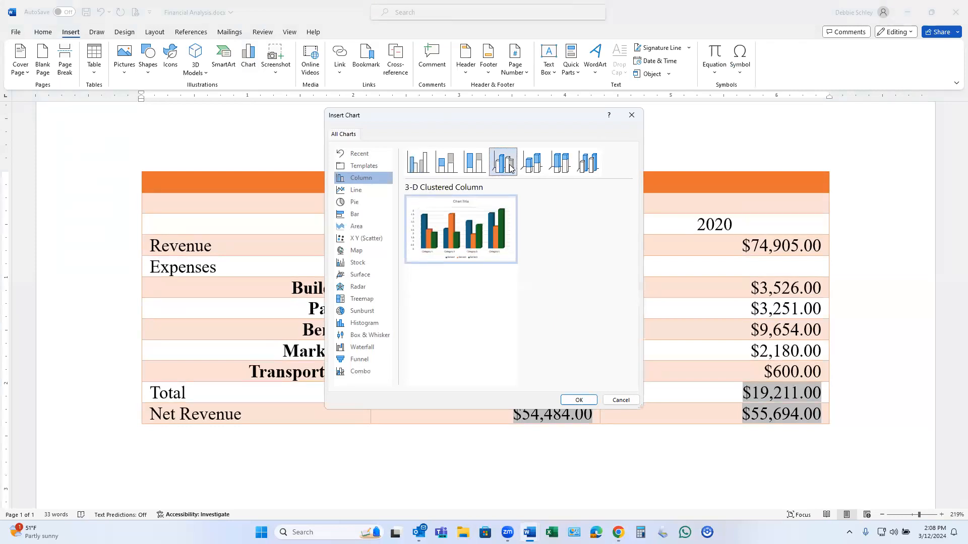
pyautogui.click(581, 400)
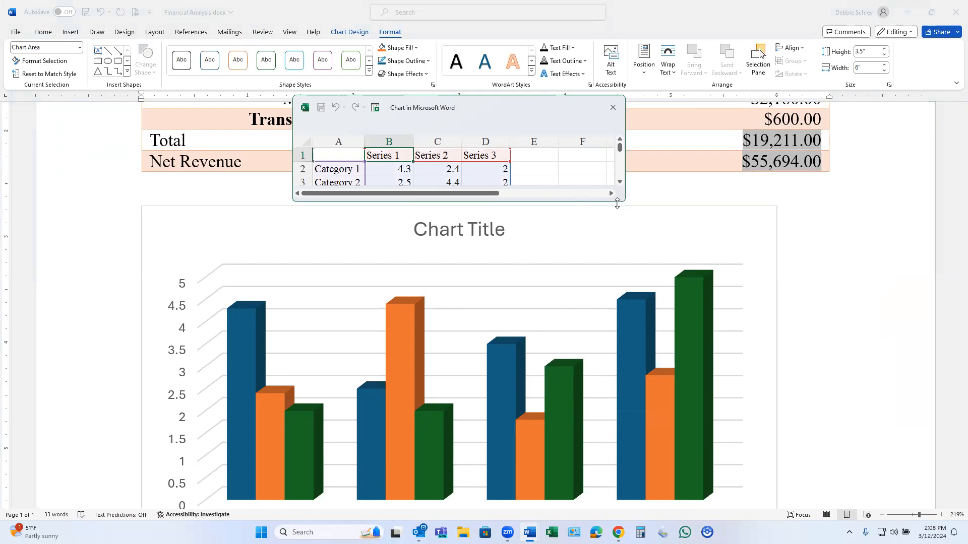
# Step: Enlarge the chart's data sheet window and move it clear of the expense amounts in the Word table
pyautogui.moveTo(617, 203); pyautogui.dragTo(617, 271)
pyautogui.scroll(5, 610, 327)
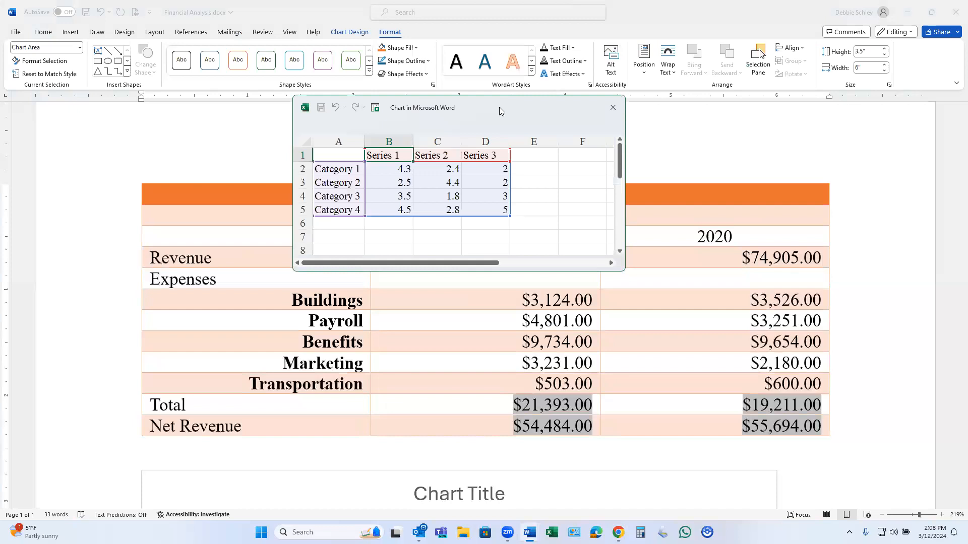
pyautogui.moveTo(499, 107); pyautogui.dragTo(300, 114)
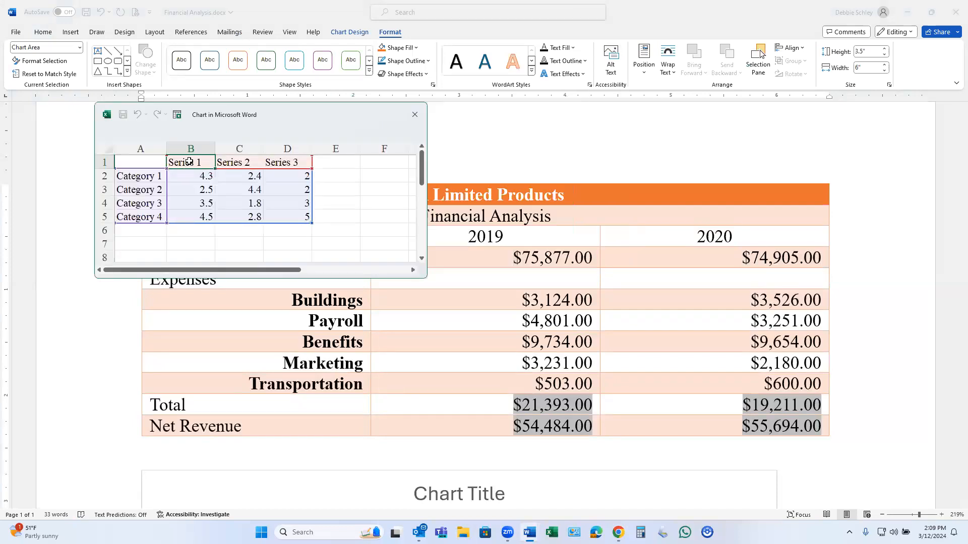
# Step: Rename Series 1 to 2019 and Series 2 to 2020 in the chart's data sheet
pyautogui.write('2019')
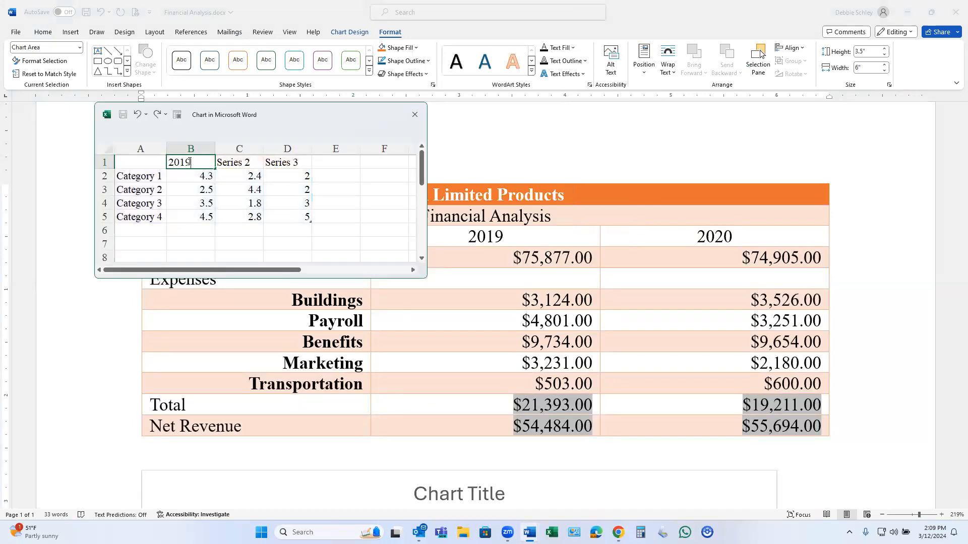
pyautogui.click(235, 168)
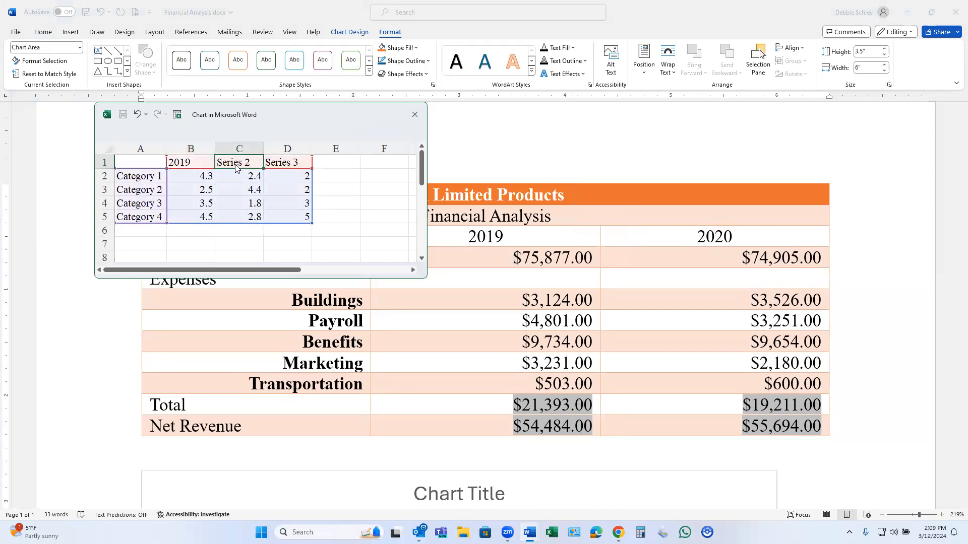
pyautogui.write('202')
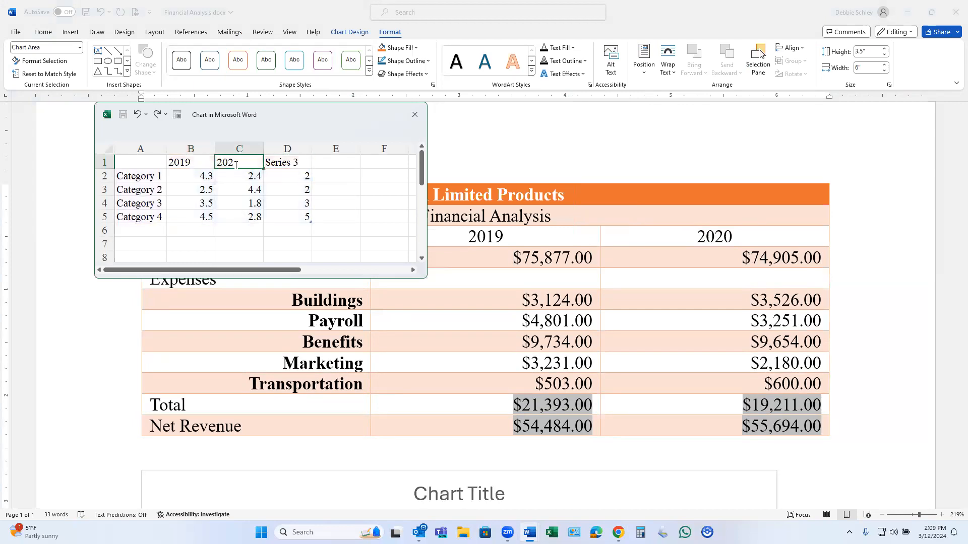
pyautogui.write('0')
# Step: Resize the chart's data range to exclude the Series 3 column and include a fifth category row
pyautogui.click(302, 162)
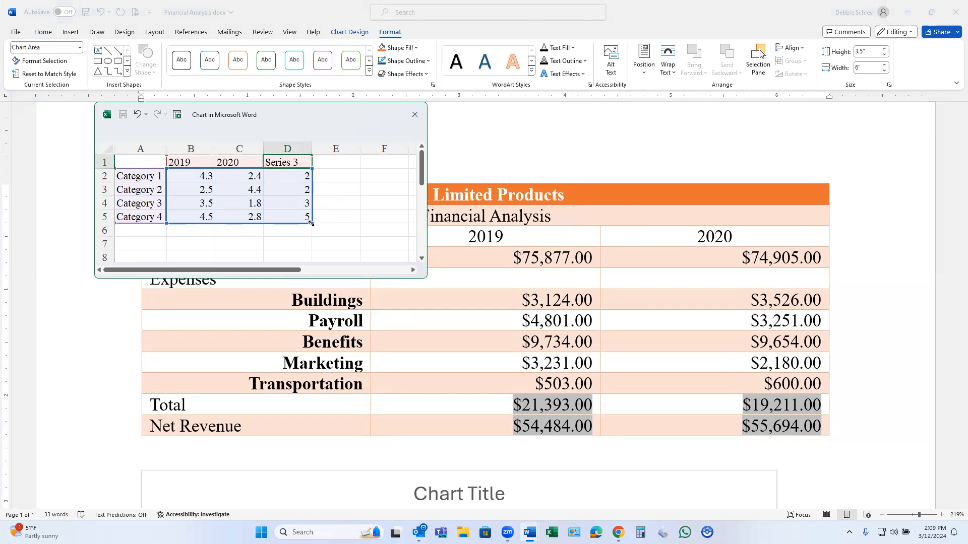
pyautogui.moveTo(290, 224); pyautogui.dragTo(270, 223)
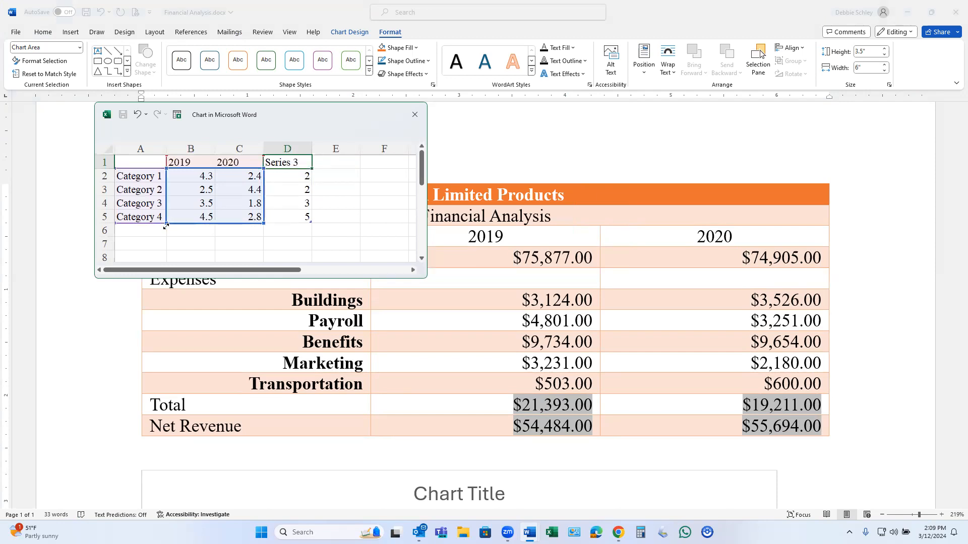
pyautogui.moveTo(166, 226); pyautogui.dragTo(166, 233)
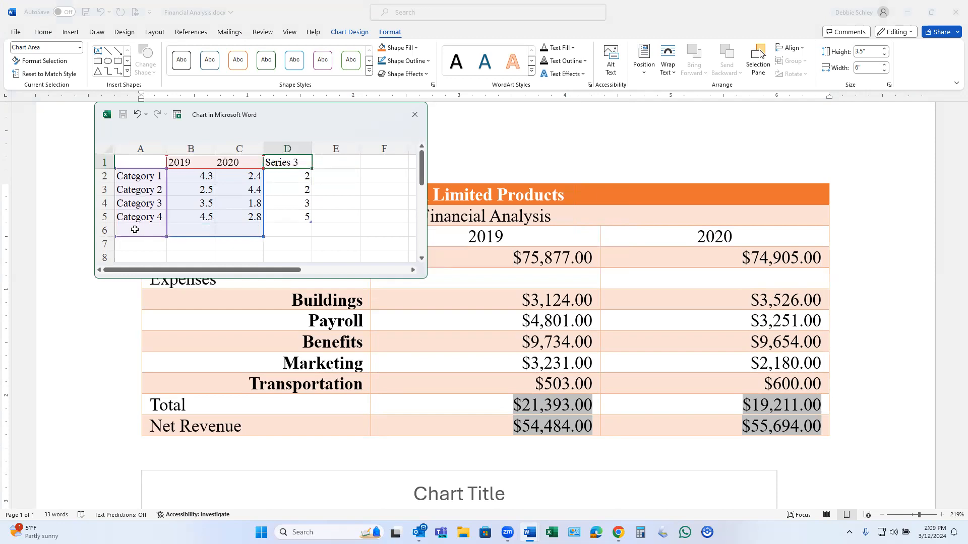
# Step: Name the five chart categories Buildings, Payroll, Benefits, Marketing and Transportation in cells A2 to A6
pyautogui.click(140, 176)
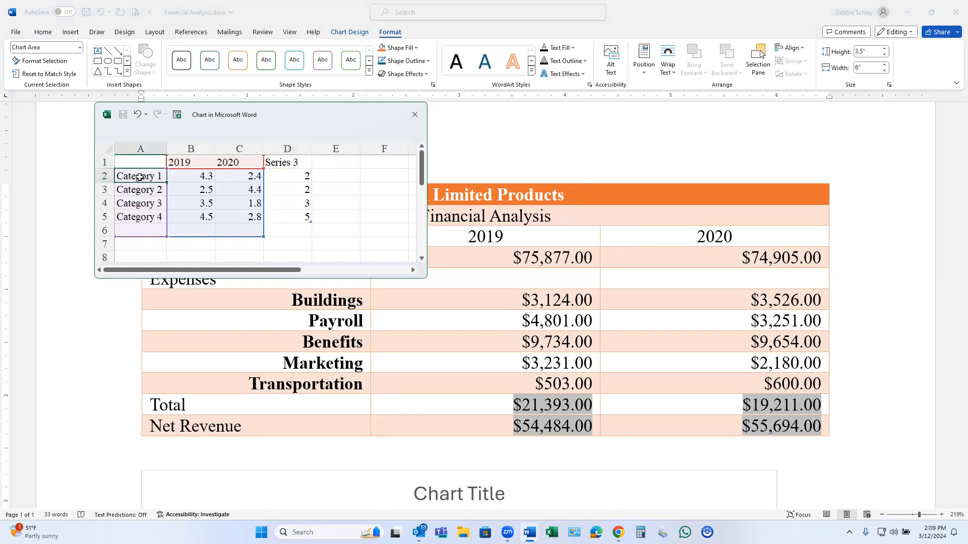
pyautogui.write('Buildings')
pyautogui.press('Return')
pyautogui.write('Pay')
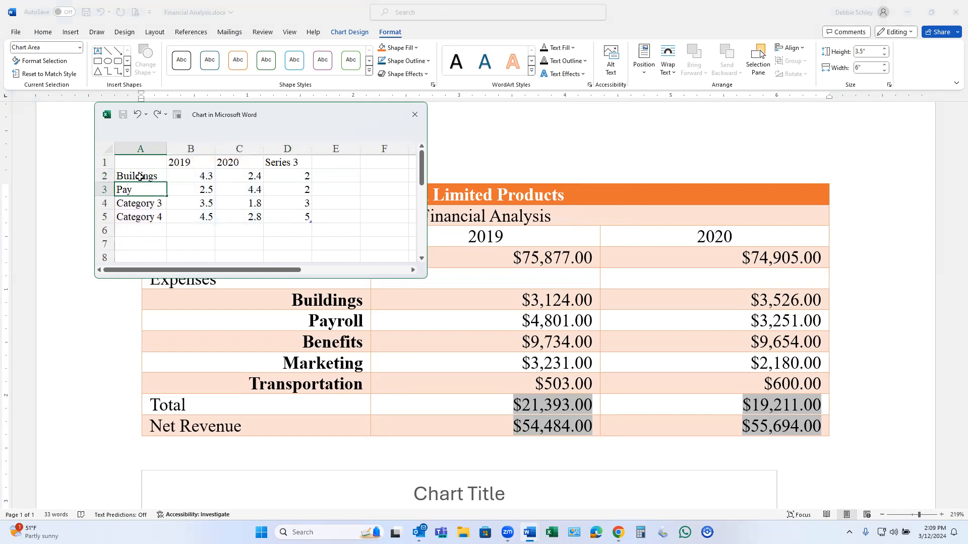
pyautogui.write('roll')
pyautogui.press('Return')
pyautogui.write('Benefits')
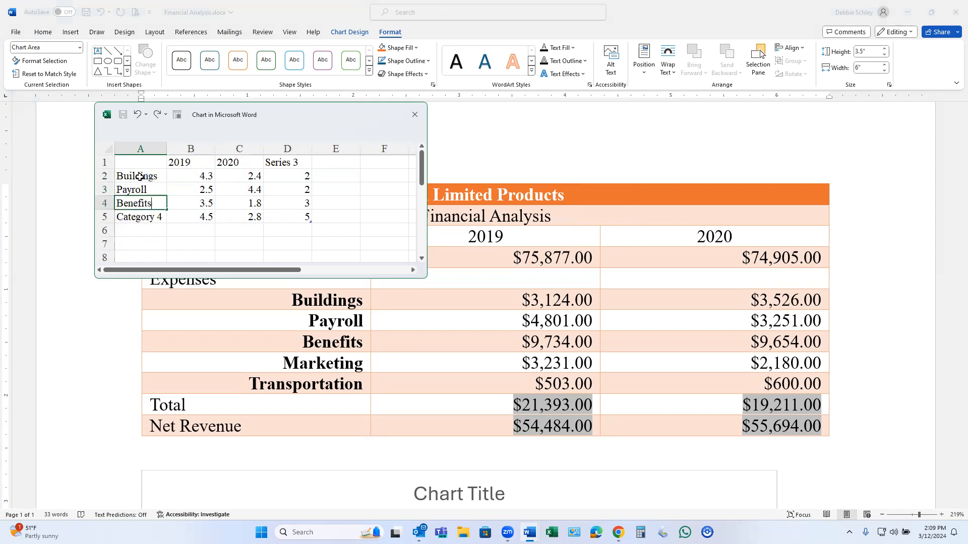
pyautogui.press('Return')
pyautogui.write('Marketing')
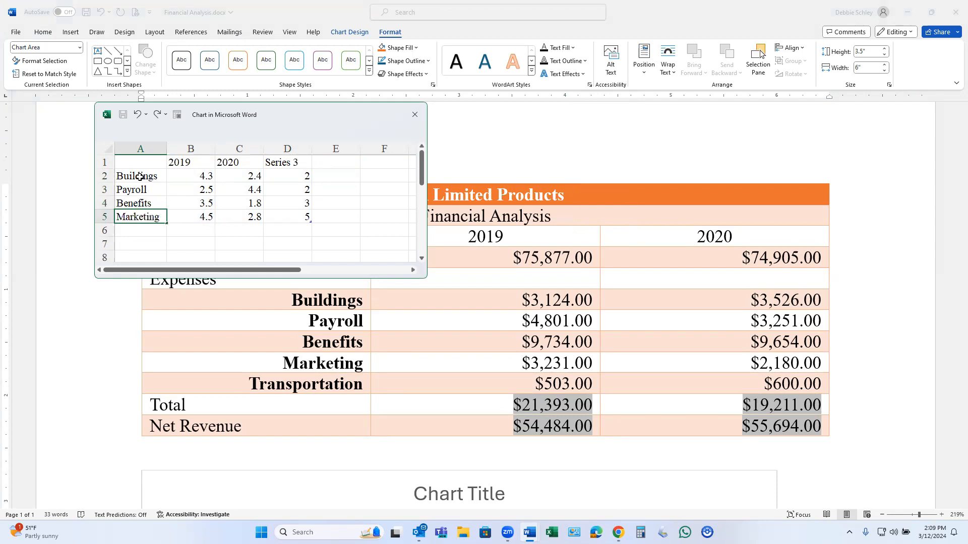
pyautogui.press('Return')
pyautogui.write('Transportation')
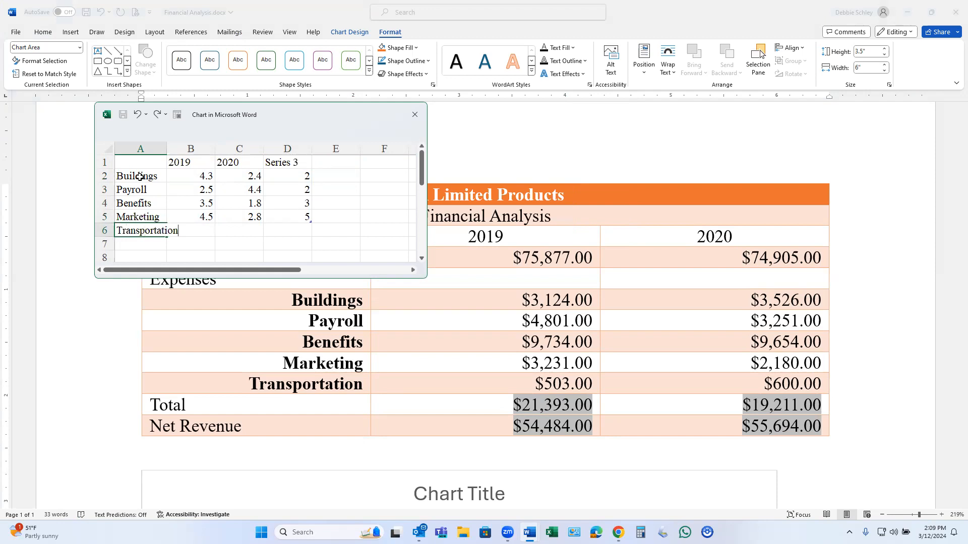
pyautogui.press('Return')
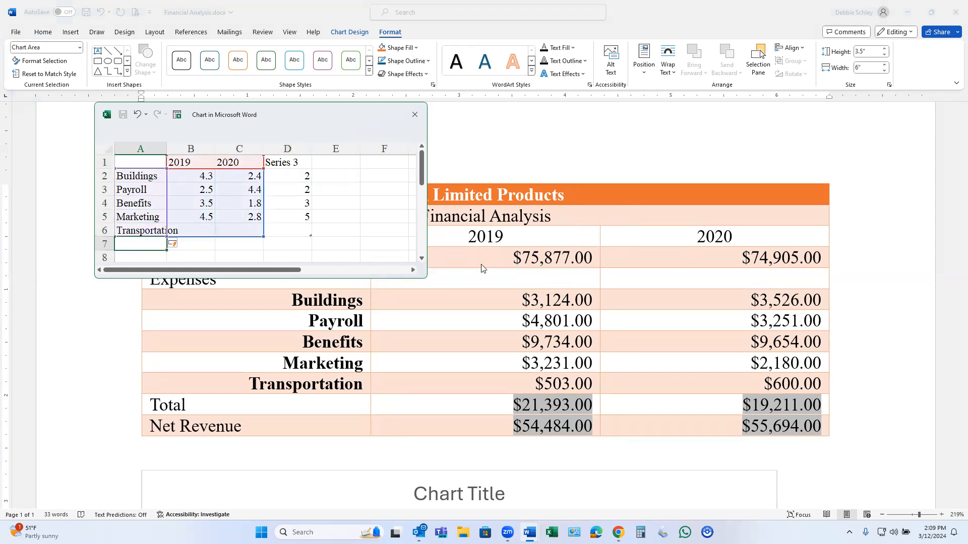
# Step: Enter the 2019 expenses 3124, 4801, 9734, 3231 and 503 in cells B2 to B6 of the chart's data sheet
pyautogui.click(199, 177)
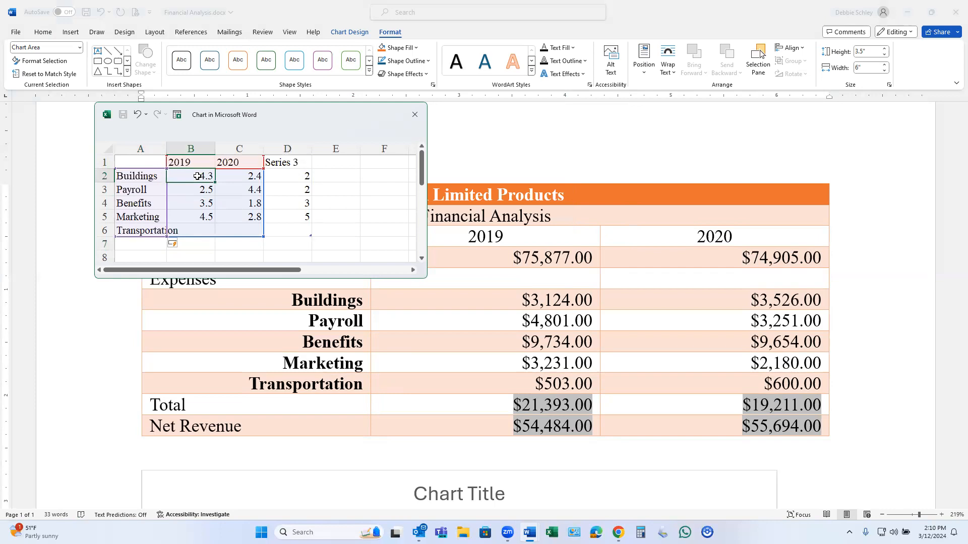
pyautogui.write('3124')
pyautogui.press('Return')
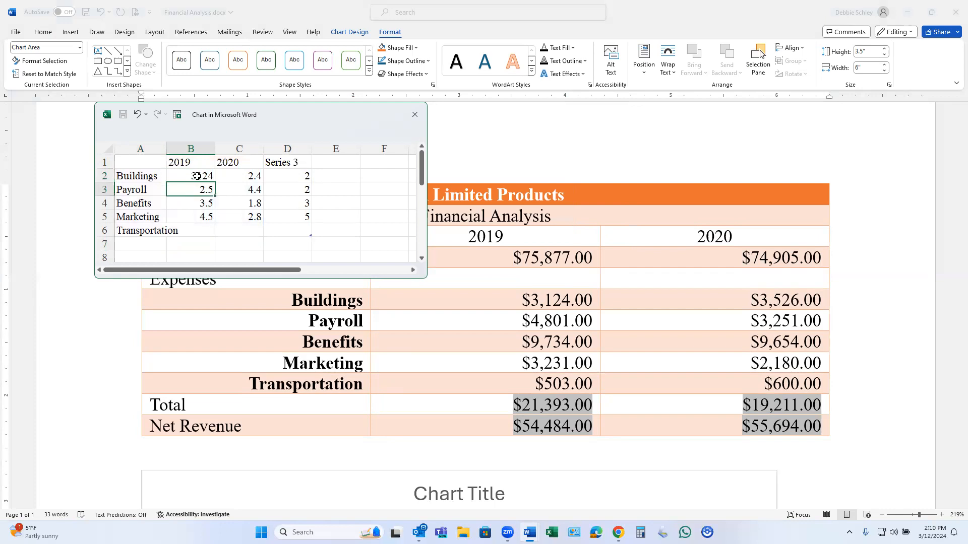
pyautogui.write('4801')
pyautogui.press('Return')
pyautogui.write('9')
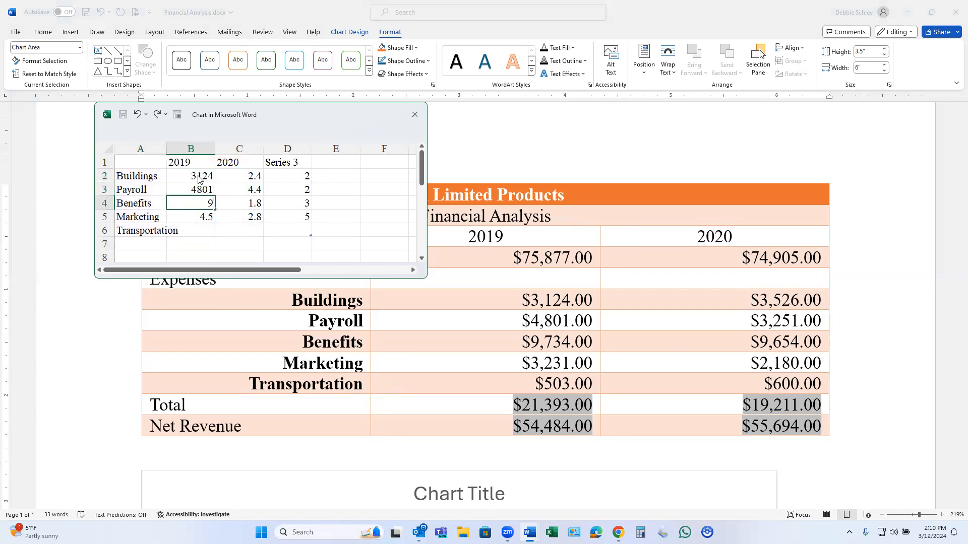
pyautogui.write('734')
pyautogui.press('Return')
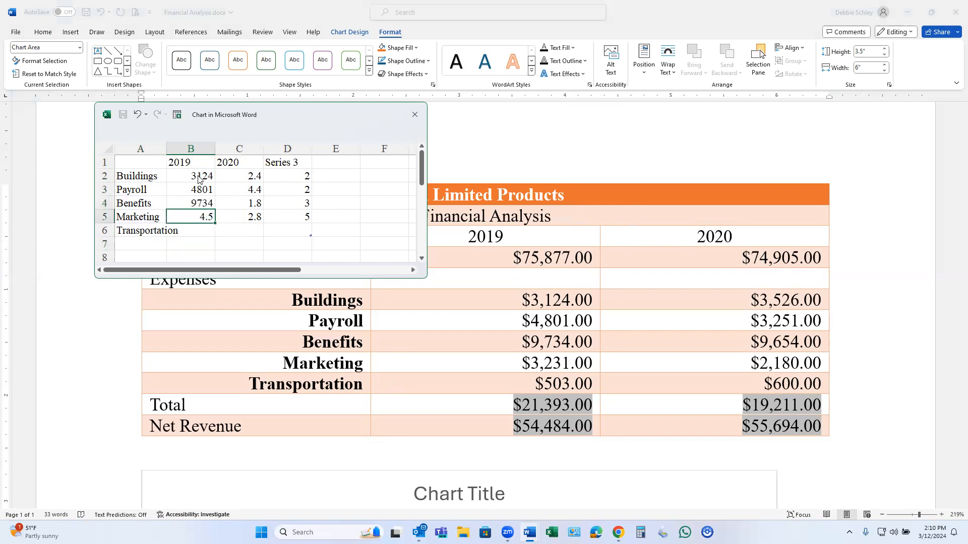
pyautogui.write('3231')
pyautogui.press('Return')
pyautogui.write('503')
# Step: Enter the 2020 expenses 3526, 3251, 9654, 2180 and 600 in cells C2 to C6 of the chart's data sheet
pyautogui.click(244, 178)
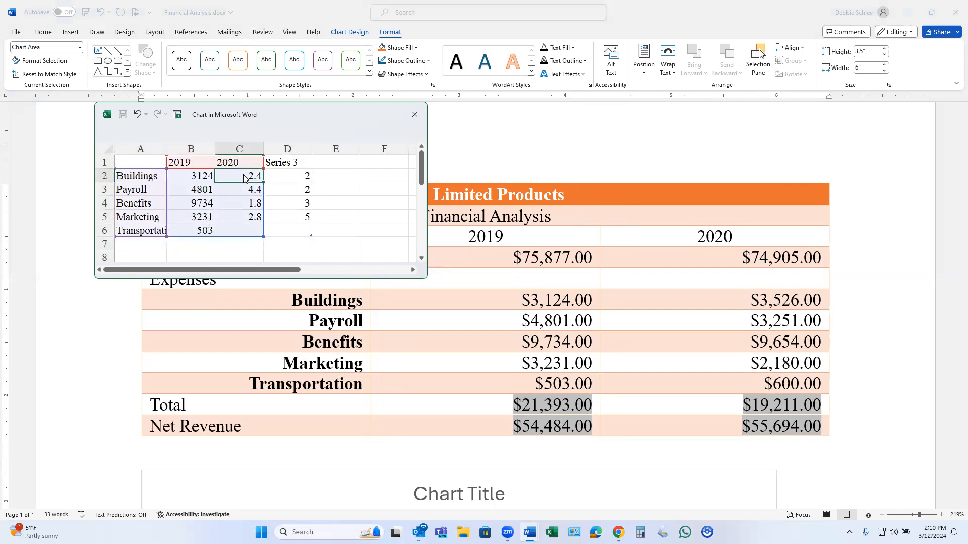
pyautogui.write('3526')
pyautogui.press('Return')
pyautogui.write('3251')
pyautogui.press('Return')
pyautogui.write('9654')
pyautogui.press('Return')
pyautogui.write('2180')
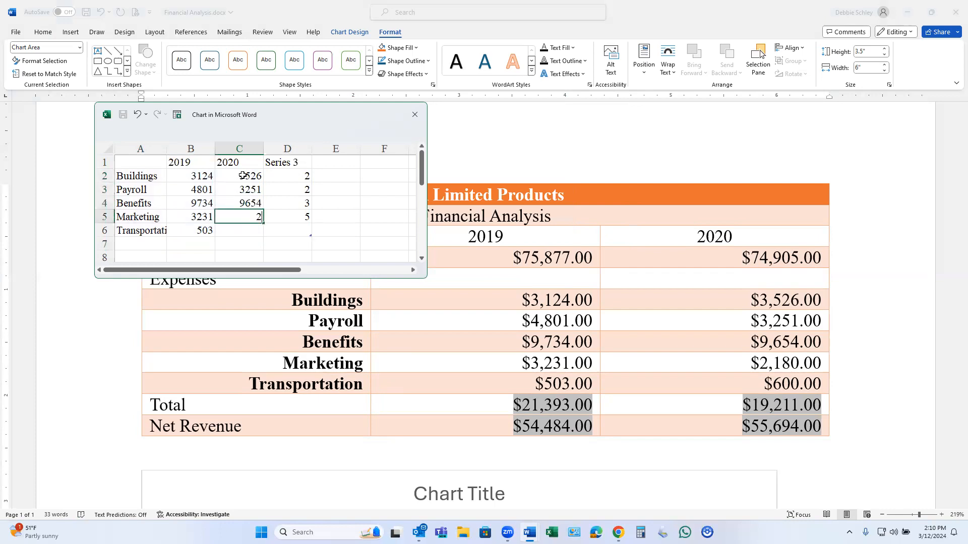
pyautogui.press('Return')
pyautogui.write('600')
pyautogui.press('Return')
# Step: Close the chart's data sheet window, leaving the unused Series 3 column in place
pyautogui.click(281, 160)
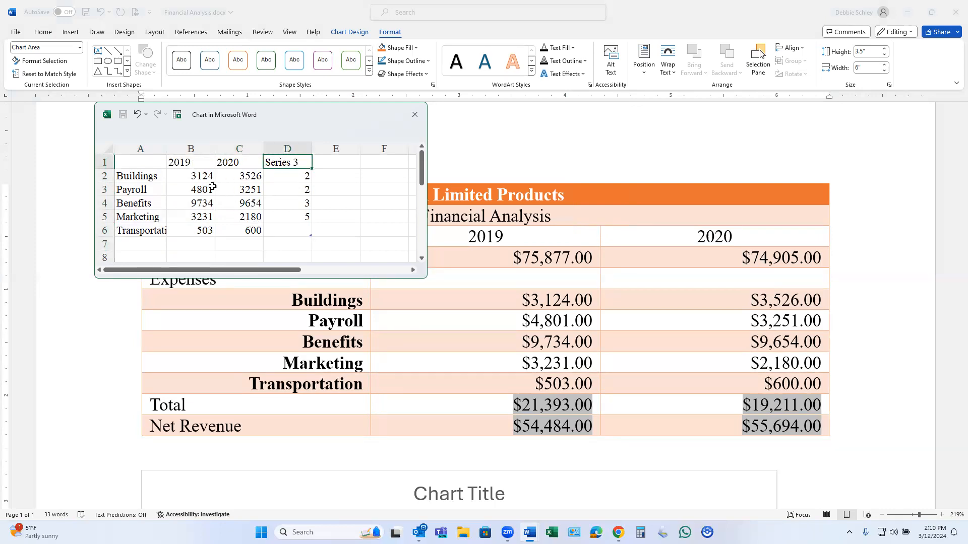
pyautogui.click(238, 245)
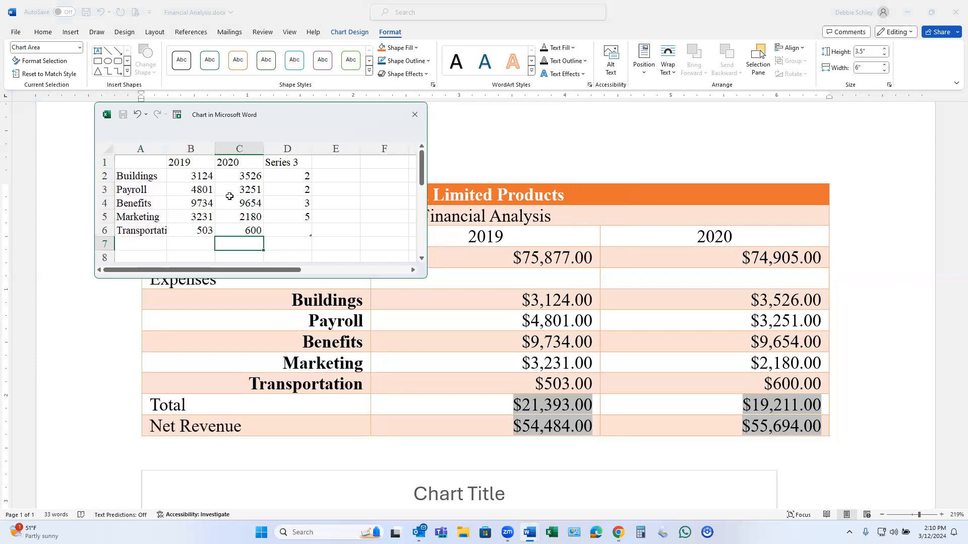
pyautogui.click(415, 113)
# Step: Apply the Accounting number format to the values on the chart's vertical axis and close the axis formatting options
pyautogui.scroll(-3, 703, 396)
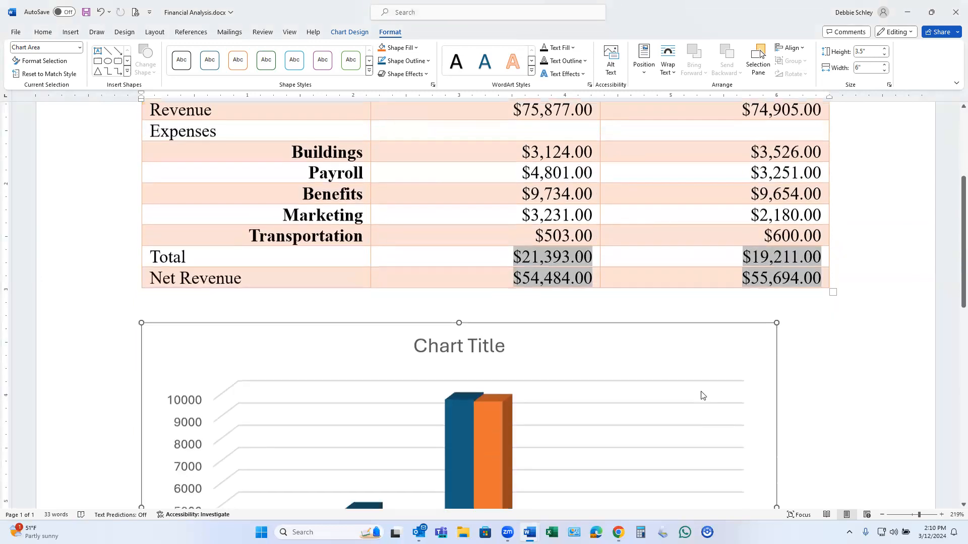
pyautogui.scroll(-3, 702, 395)
pyautogui.scroll(-1, 700, 395)
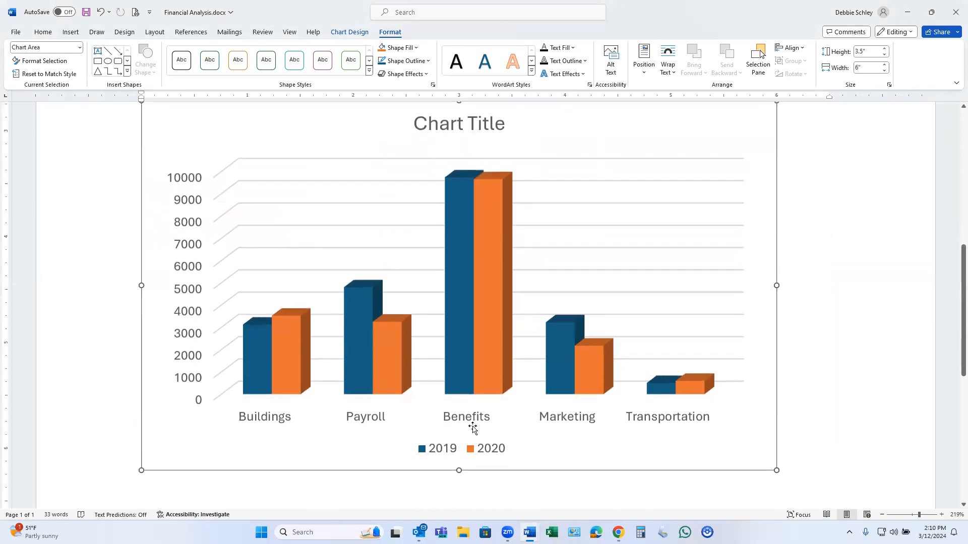
pyautogui.click(182, 379)
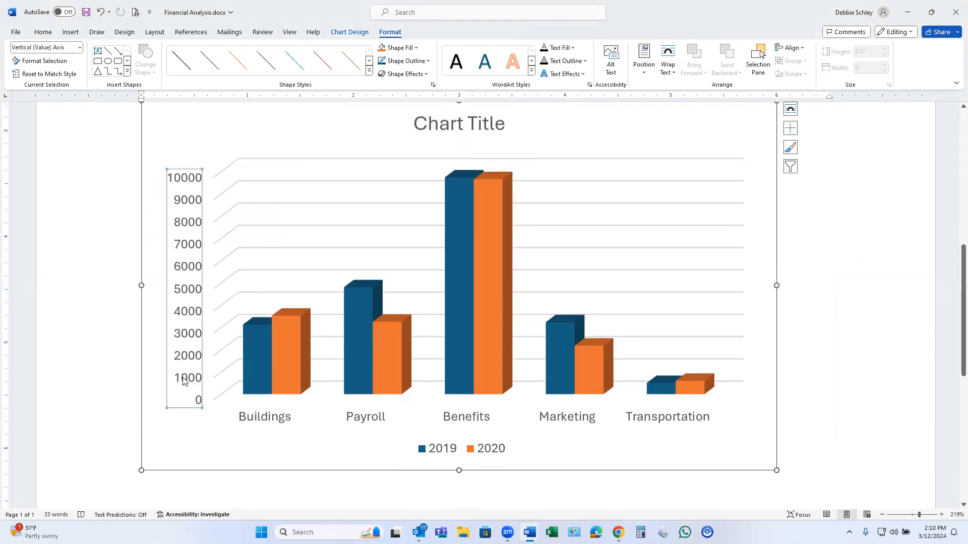
pyautogui.rightClick(177, 333)
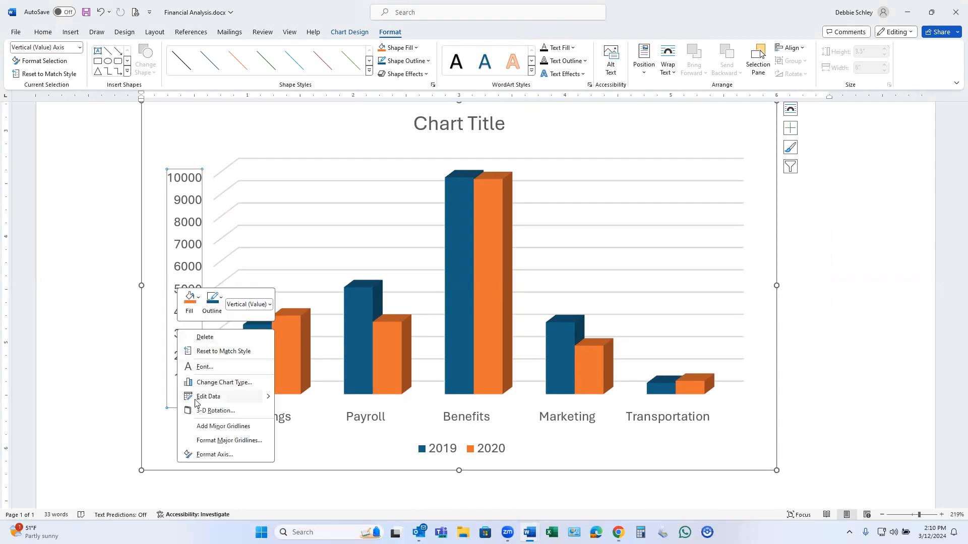
pyautogui.click(215, 454)
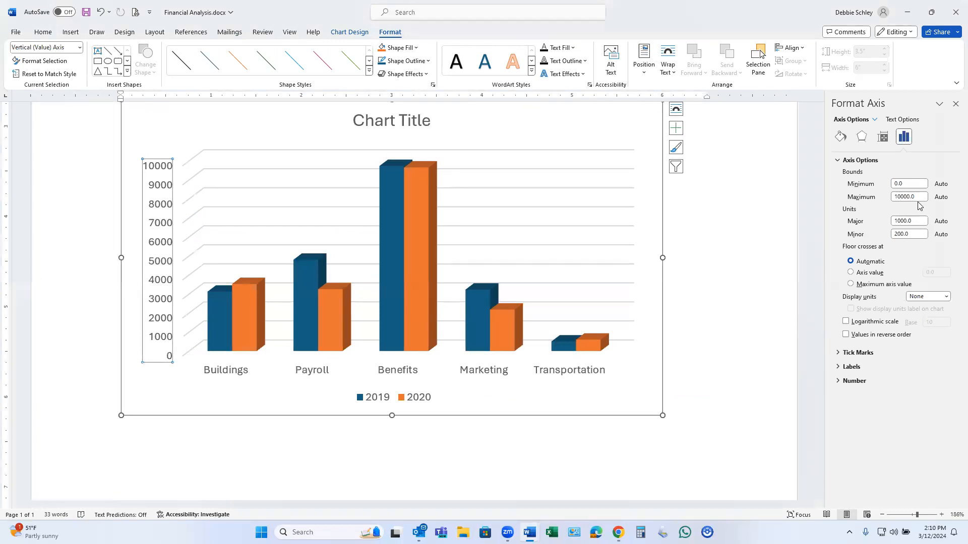
pyautogui.click(838, 382)
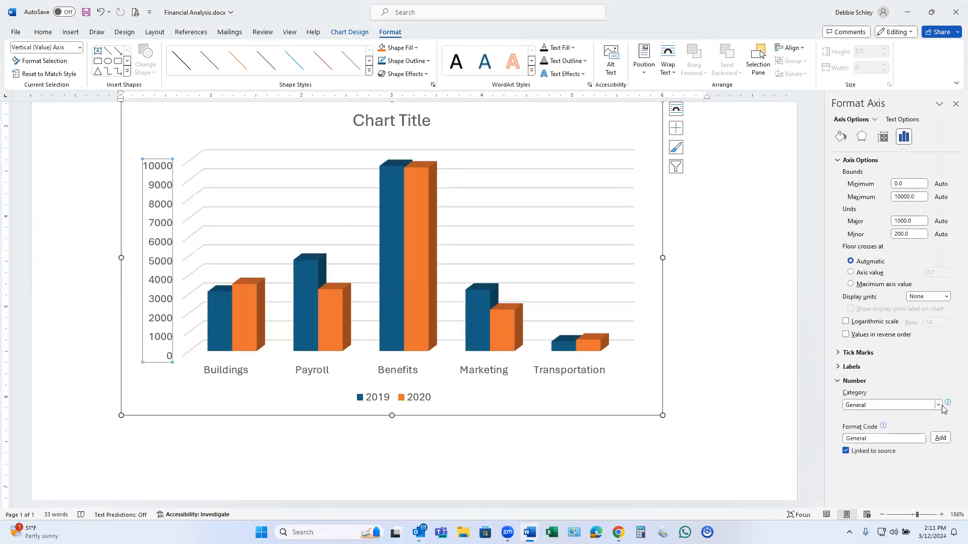
pyautogui.click(938, 406)
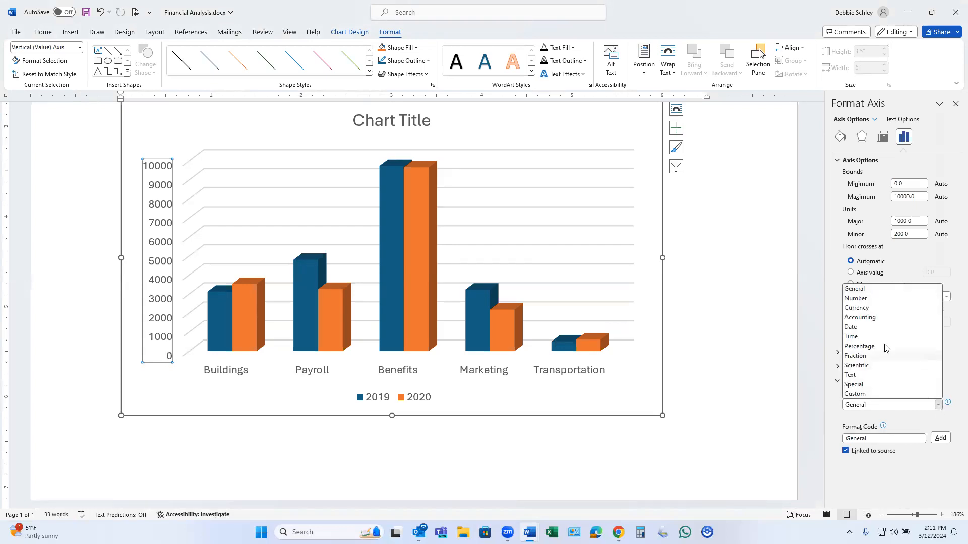
pyautogui.click(872, 318)
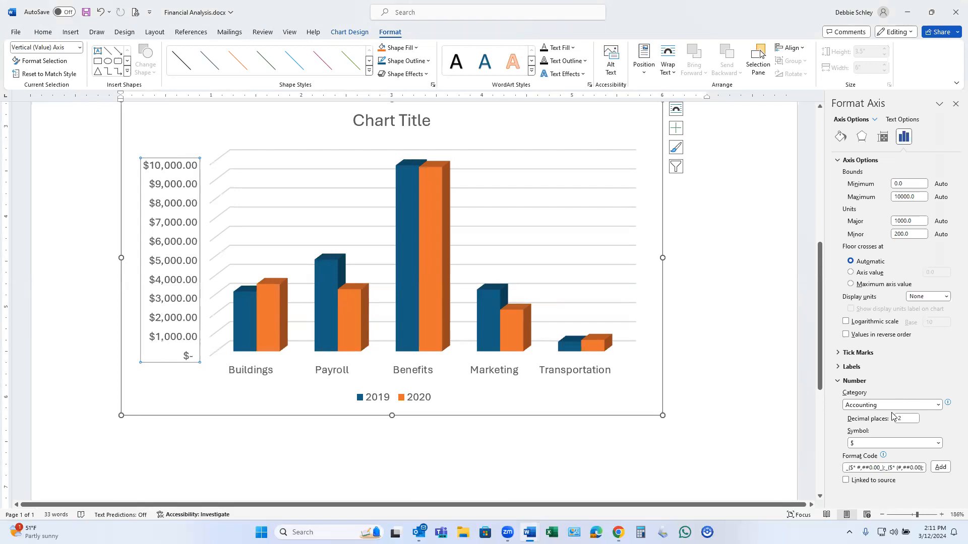
pyautogui.click(954, 104)
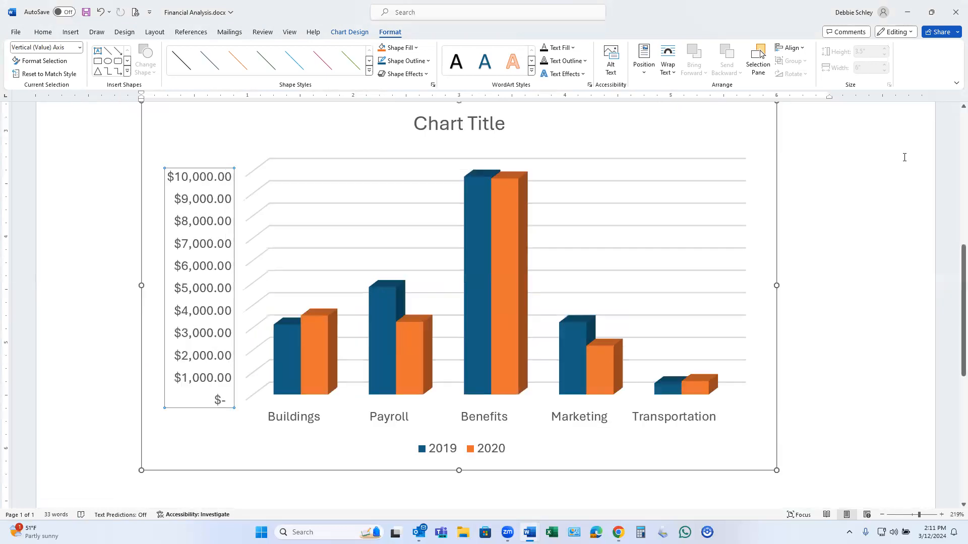
# Step: Check the required chart title on the assignment page in Chrome and return to the Financial Analysis document in Word
pyautogui.click(438, 179)
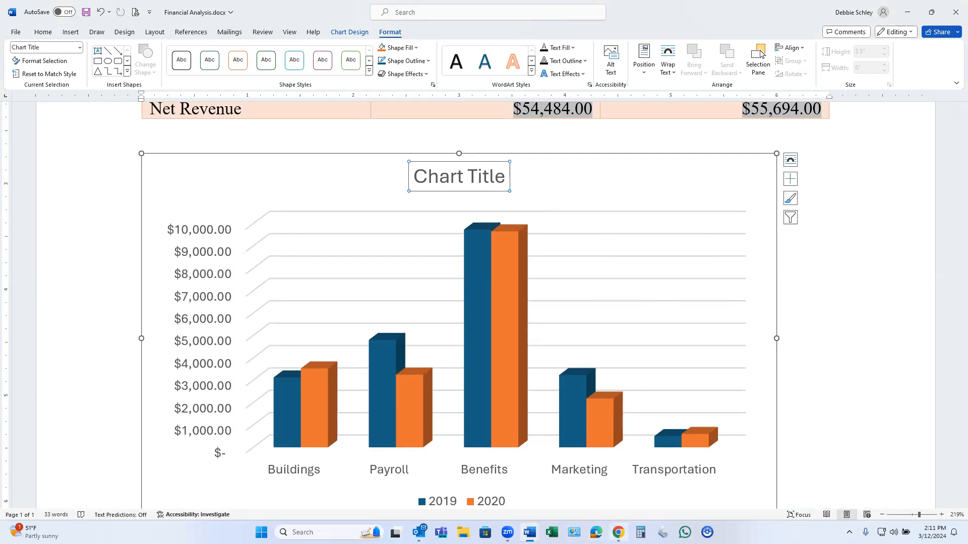
pyautogui.moveTo(618, 532)
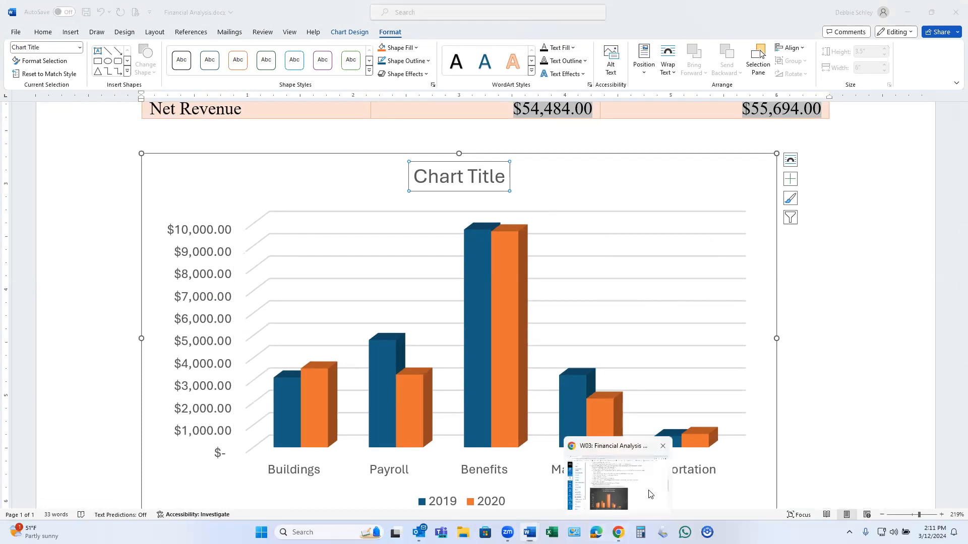
pyautogui.click(648, 497)
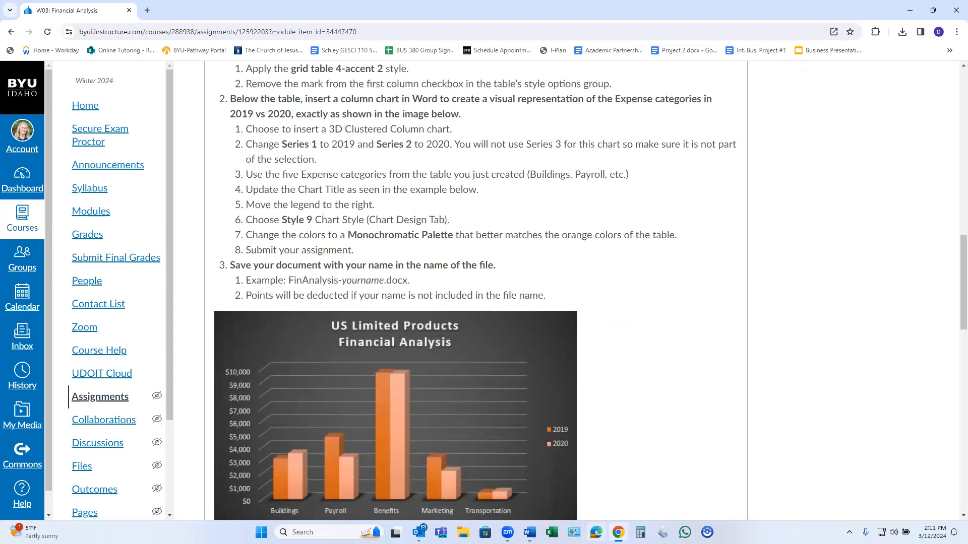
pyautogui.moveTo(530, 532)
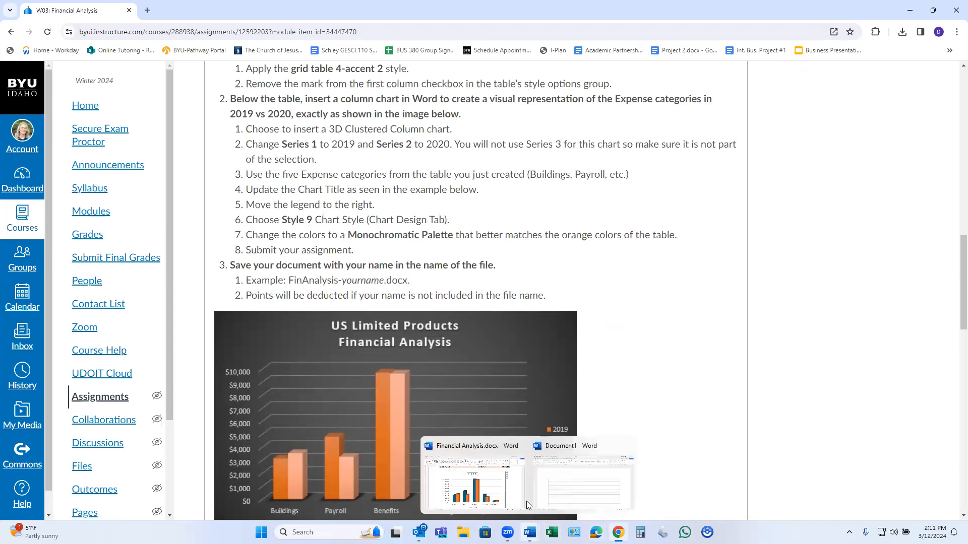
pyautogui.click(514, 489)
# Step: Replace the chart's placeholder title with the two lines "US Limited" and "Financial Analysis"
pyautogui.click(455, 171)
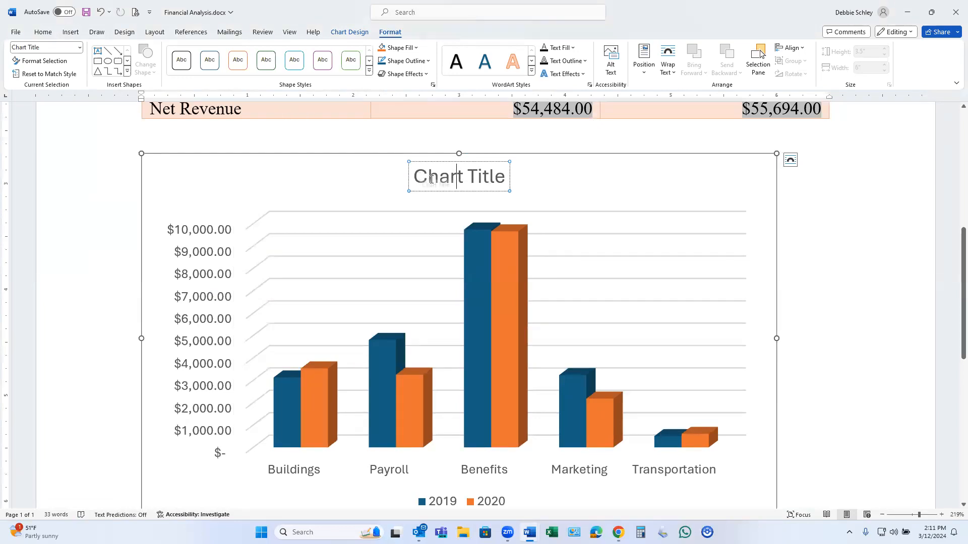
pyautogui.moveTo(414, 177); pyautogui.dragTo(496, 185)
pyautogui.write('USS')
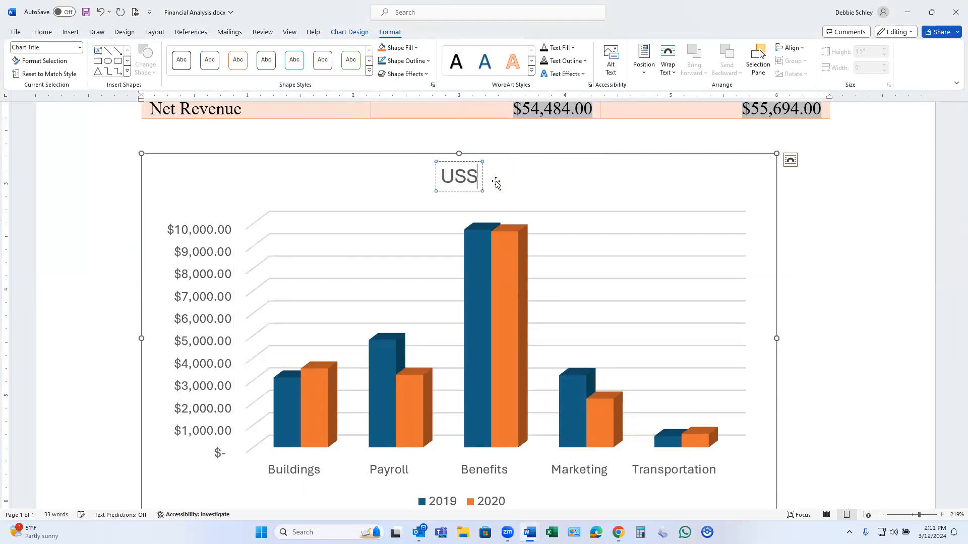
pyautogui.press('BackSpace')
pyautogui.write('Limi')
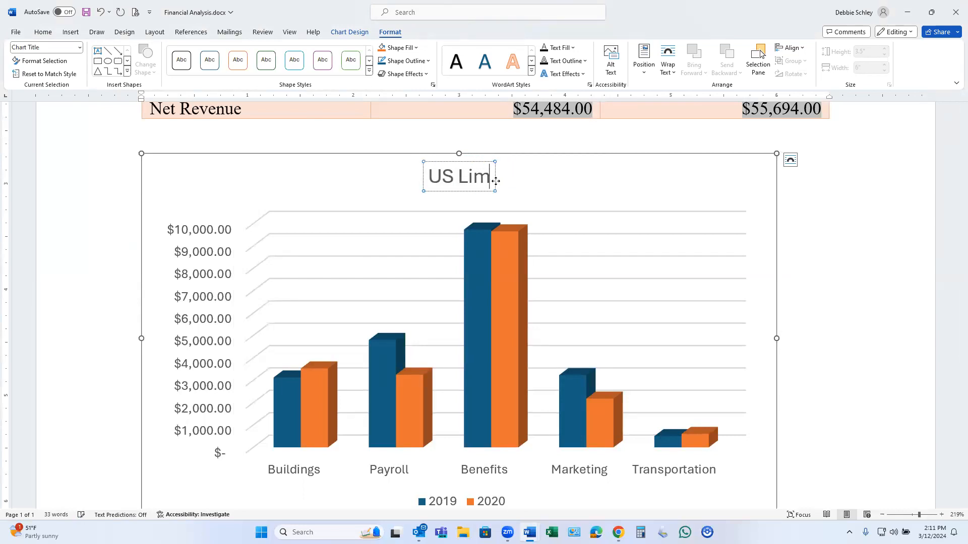
pyautogui.write('ted')
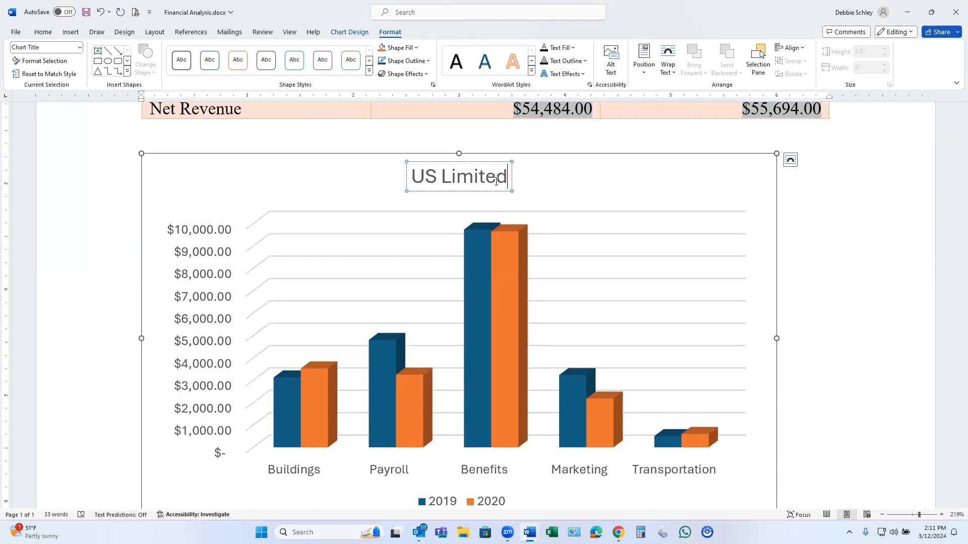
pyautogui.press('Return')
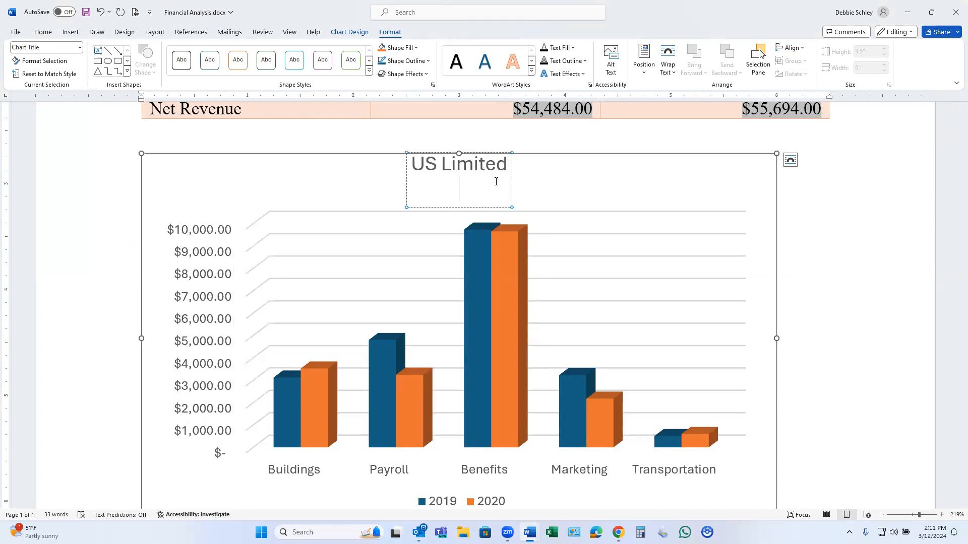
pyautogui.write('Financial An')
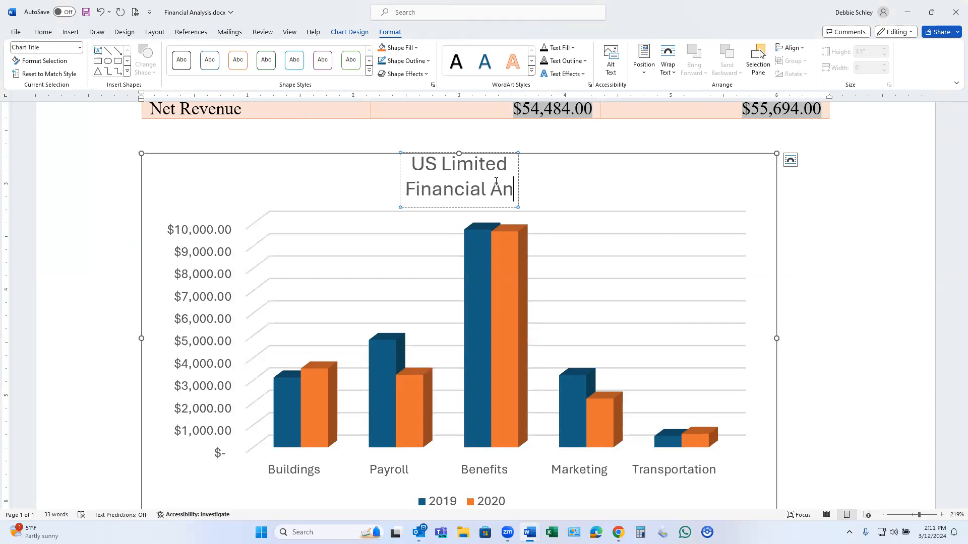
pyautogui.write('alysis')
pyautogui.press('Return')
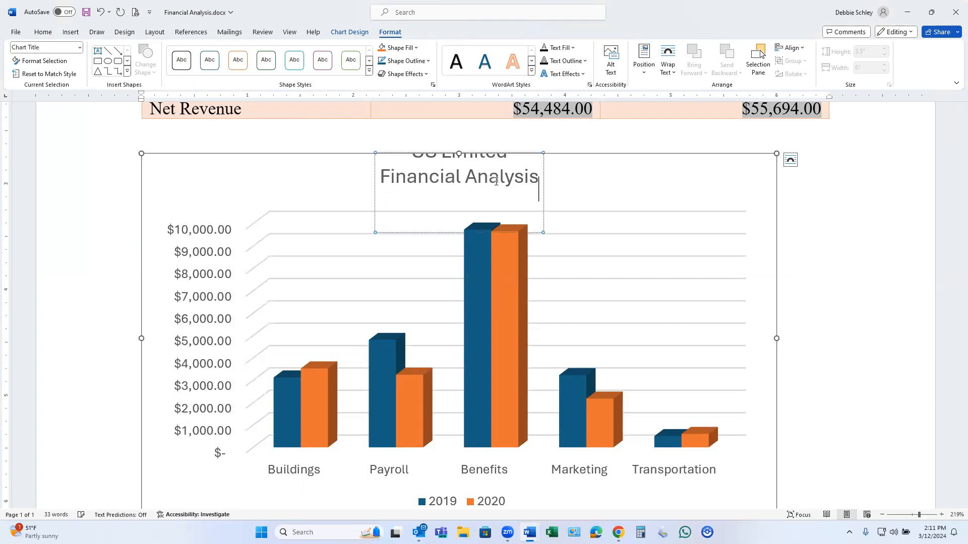
pyautogui.press('BackSpace')
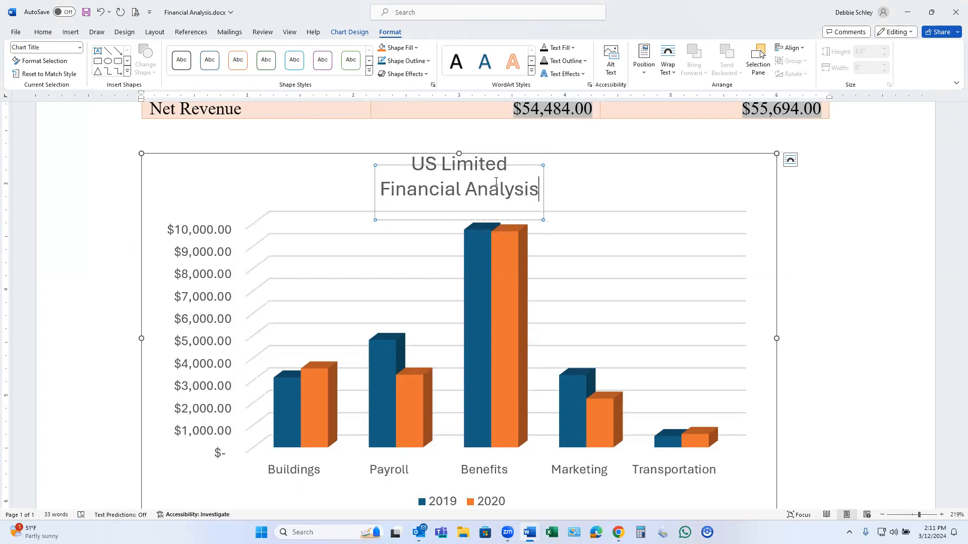
pyautogui.click(534, 181)
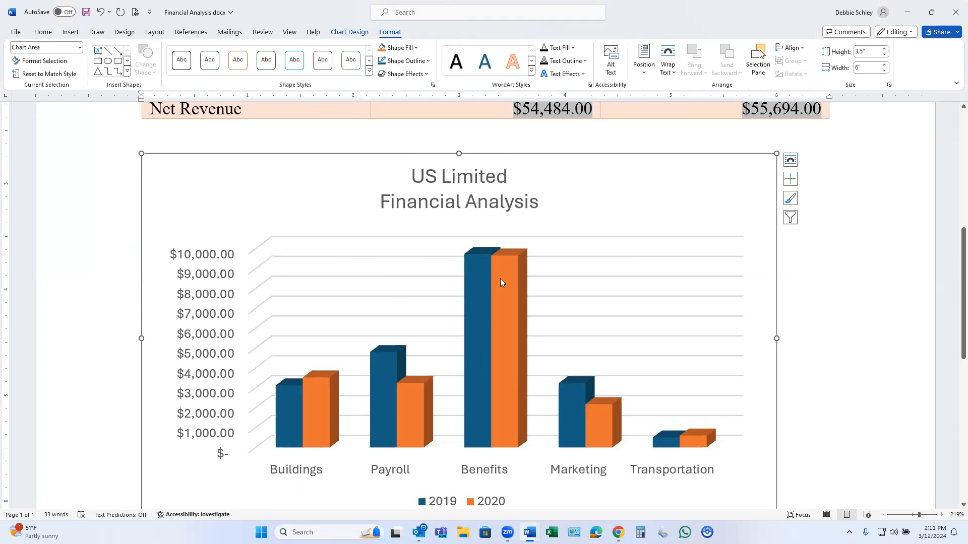
# Step: Review the legend and style instructions and the example chart on the Chrome assignment page, and return to the Financial Analysis document in Word
pyautogui.moveTo(618, 532)
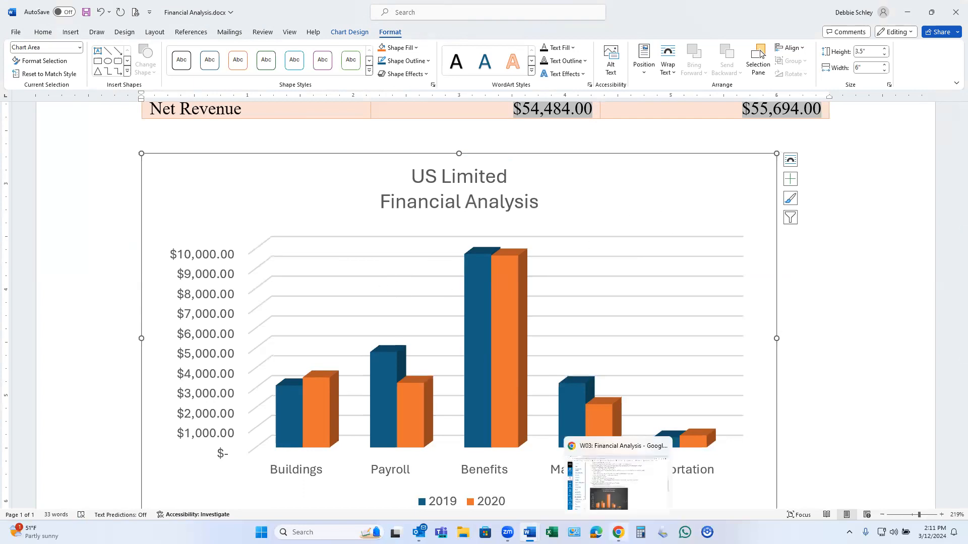
pyautogui.click(650, 498)
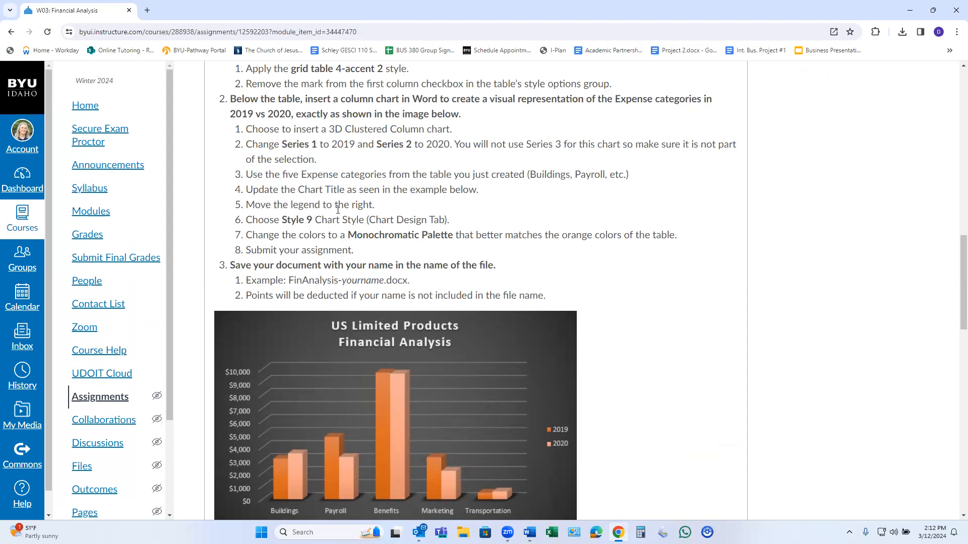
pyautogui.scroll(-1, 529, 303)
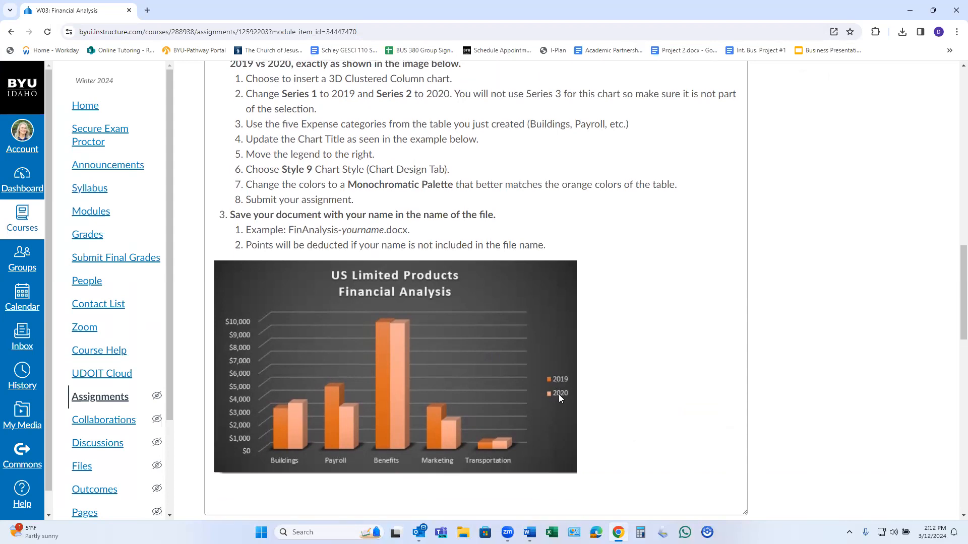
pyautogui.moveTo(529, 532)
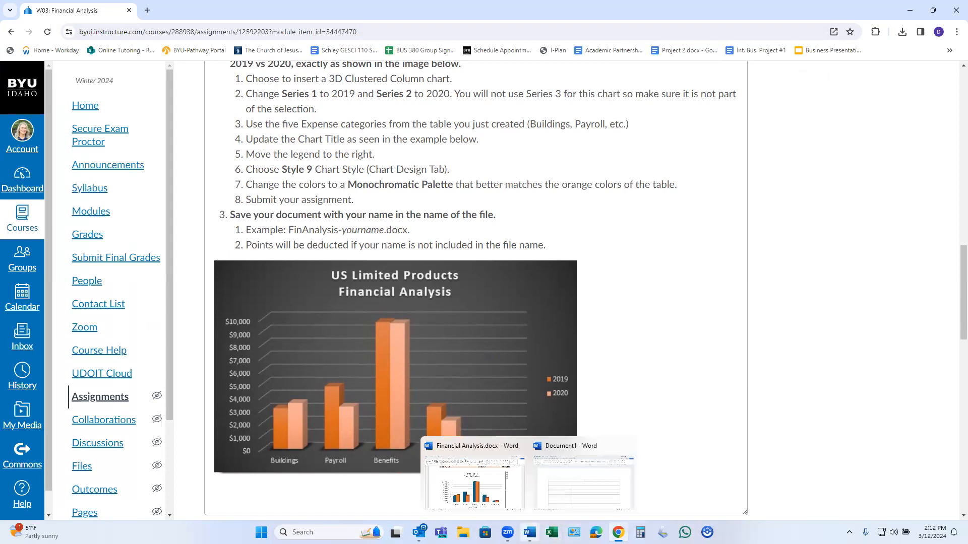
pyautogui.click(510, 487)
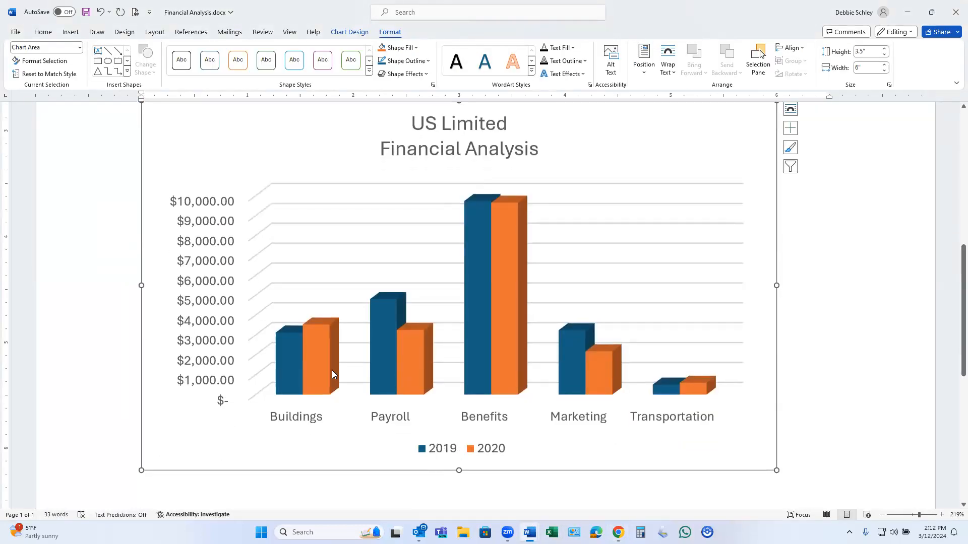
# Step: Move the chart's legend to the right side of the chart
pyautogui.scroll(2, 431, 416)
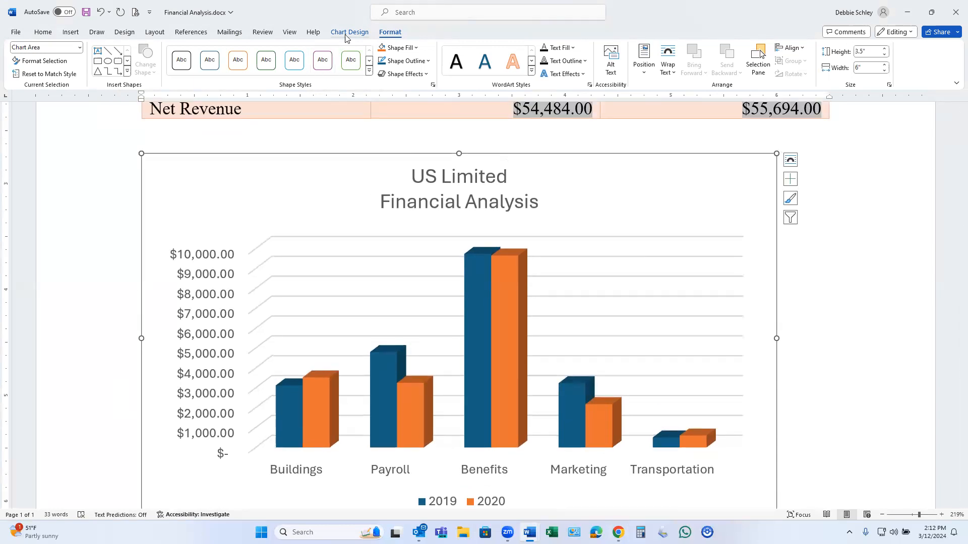
pyautogui.click(346, 33)
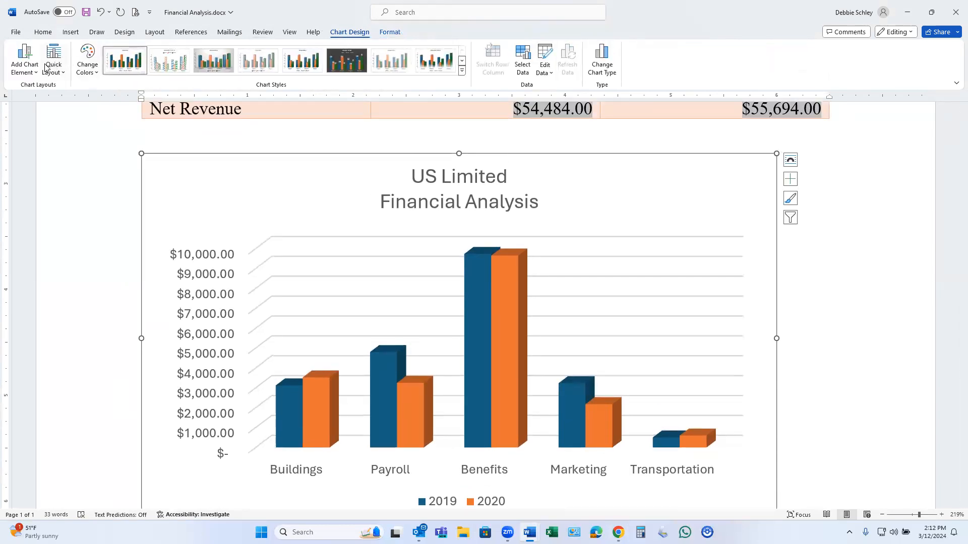
pyautogui.click(22, 76)
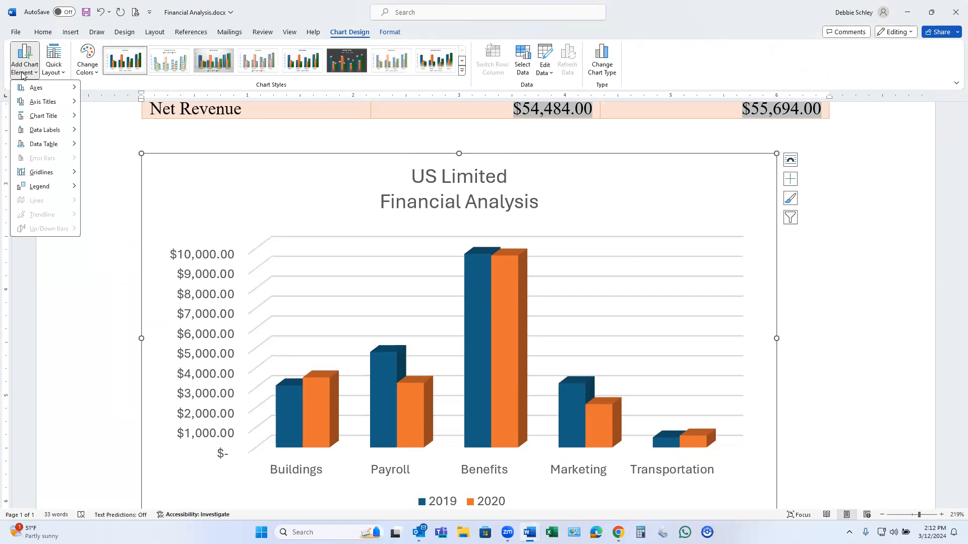
pyautogui.moveTo(38, 190)
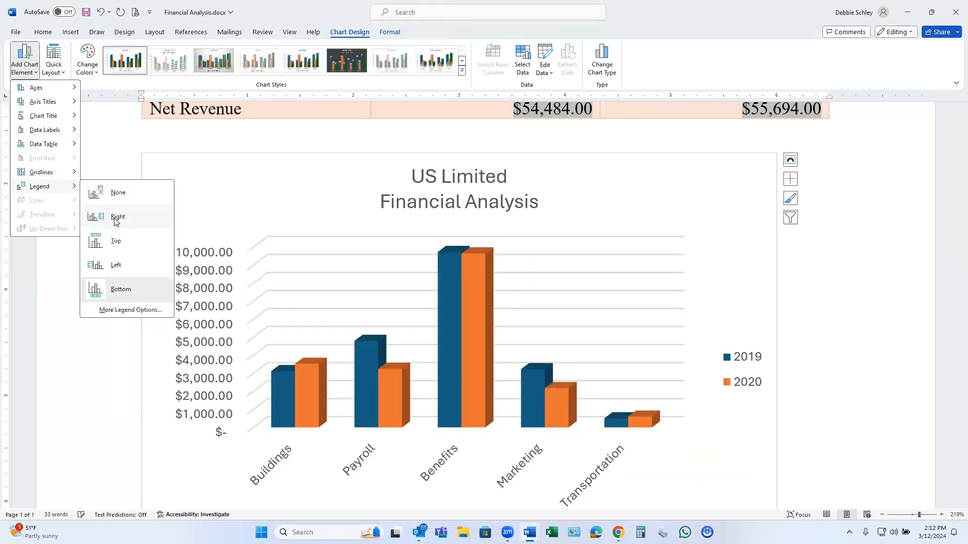
pyautogui.click(116, 222)
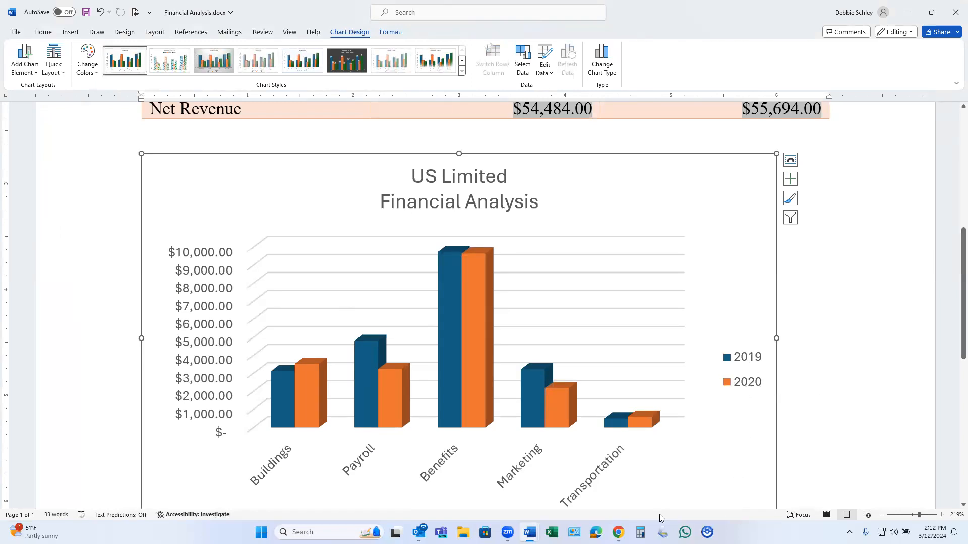
# Step: Check the chart style instructions on the Chrome assignment page, return to Word and apply Style 9 to the chart
pyautogui.click(620, 532)
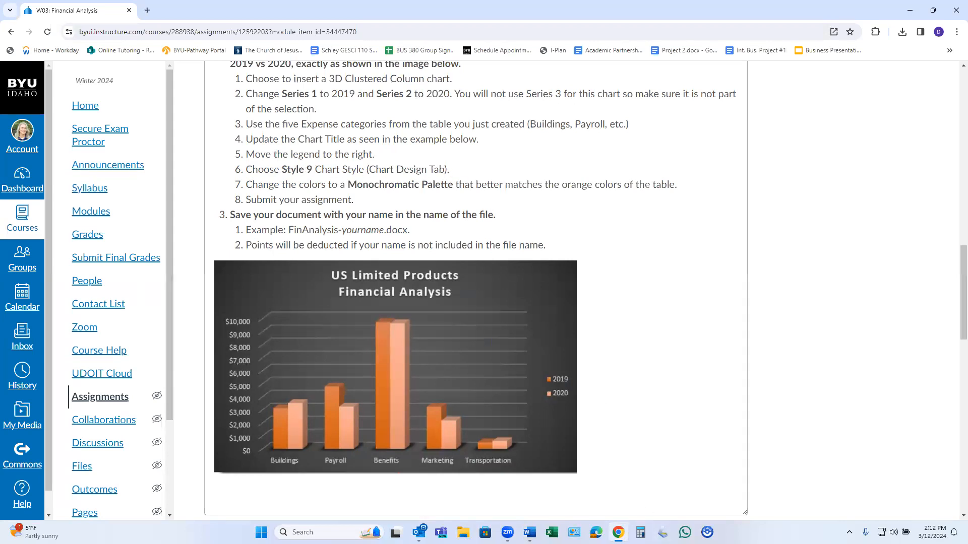
pyautogui.moveTo(530, 534)
pyautogui.click(519, 492)
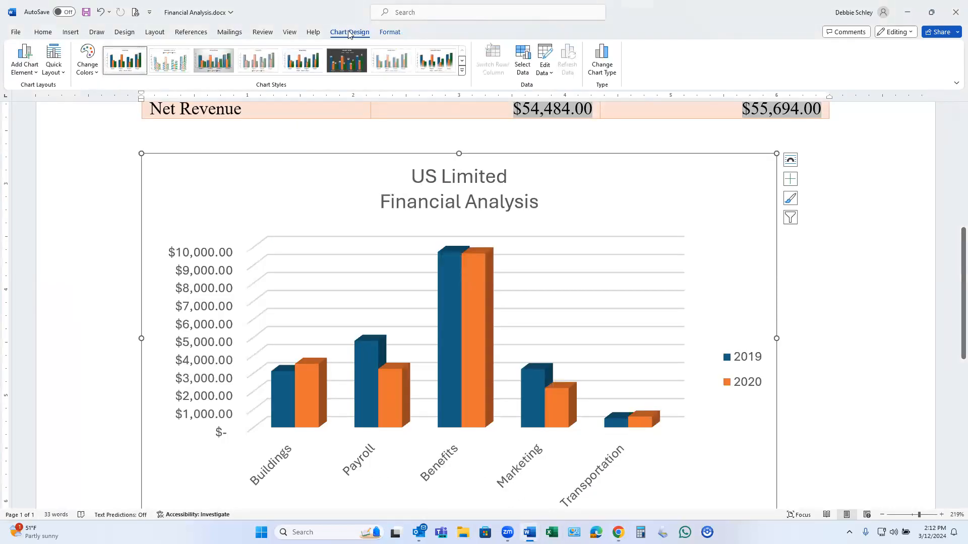
pyautogui.click(462, 70)
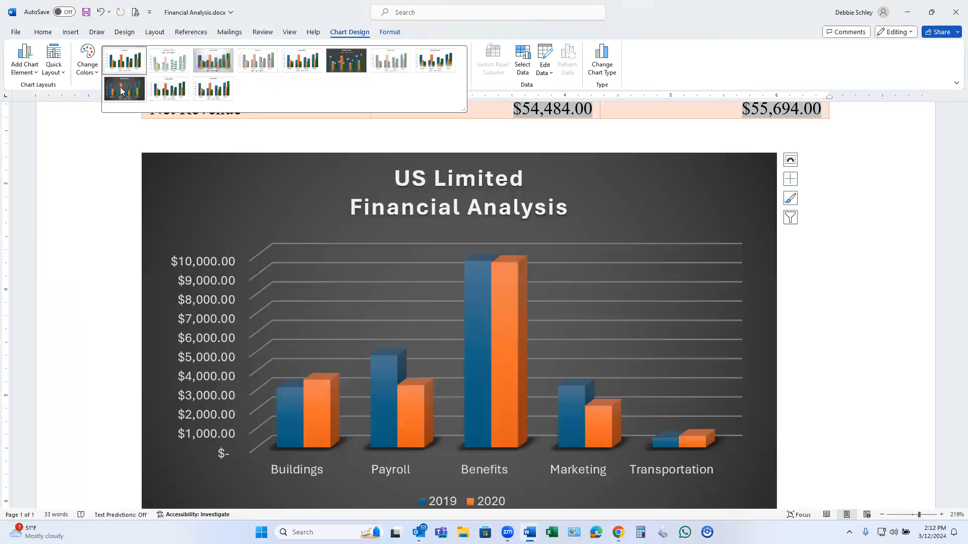
pyautogui.click(121, 90)
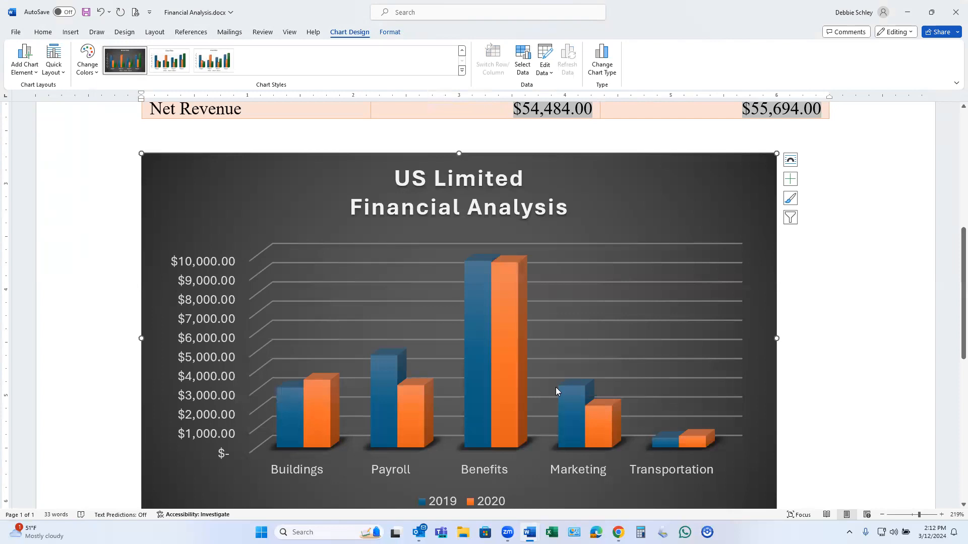
# Step: Change the chart's colors to the orange gradient Monochromatic Palette 2
pyautogui.moveTo(618, 533)
pyautogui.click(89, 64)
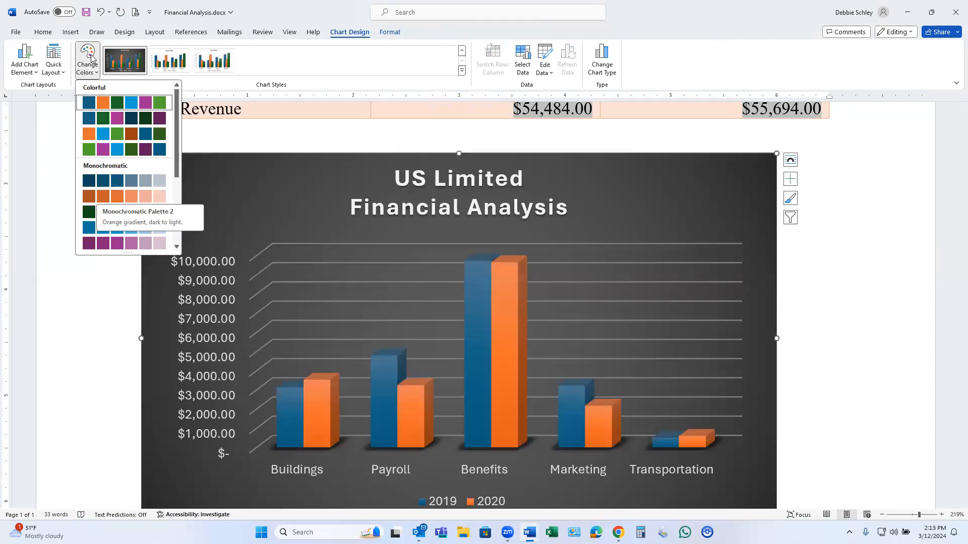
pyautogui.click(94, 194)
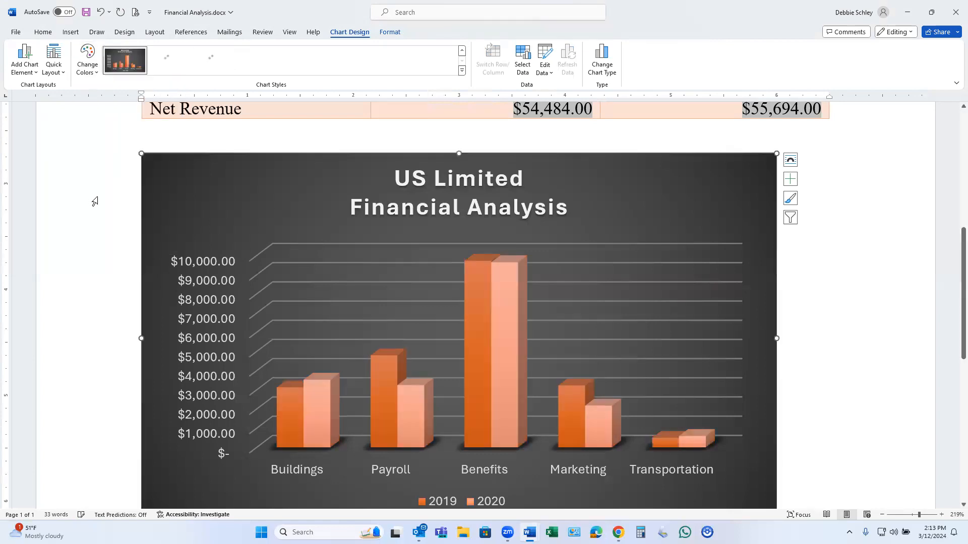